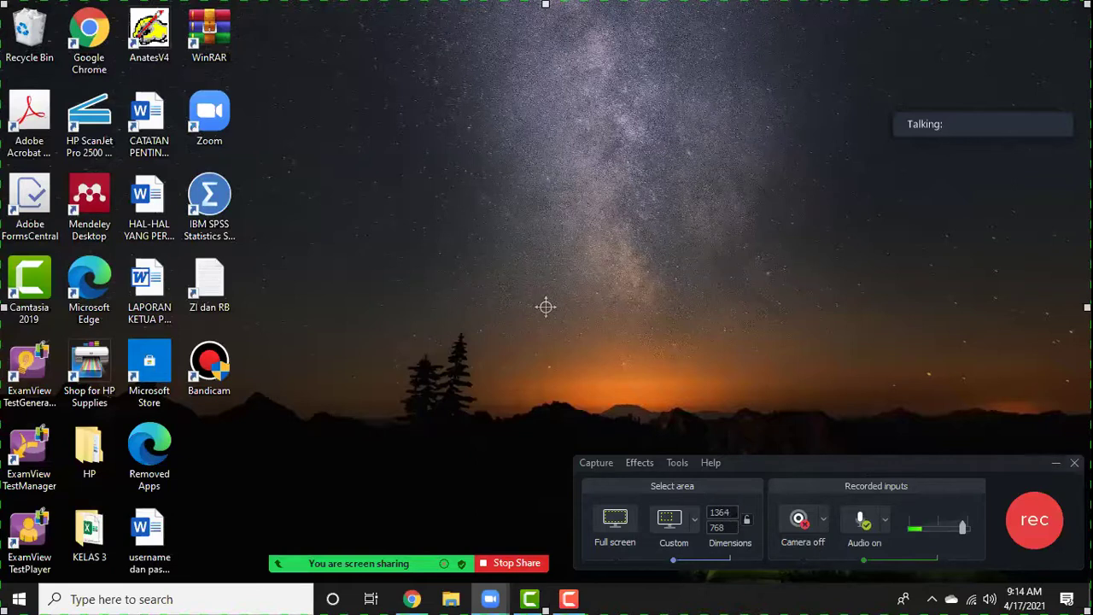
Step: Delete the existing video clip from Camtasia's Media Bin
click(545, 567)
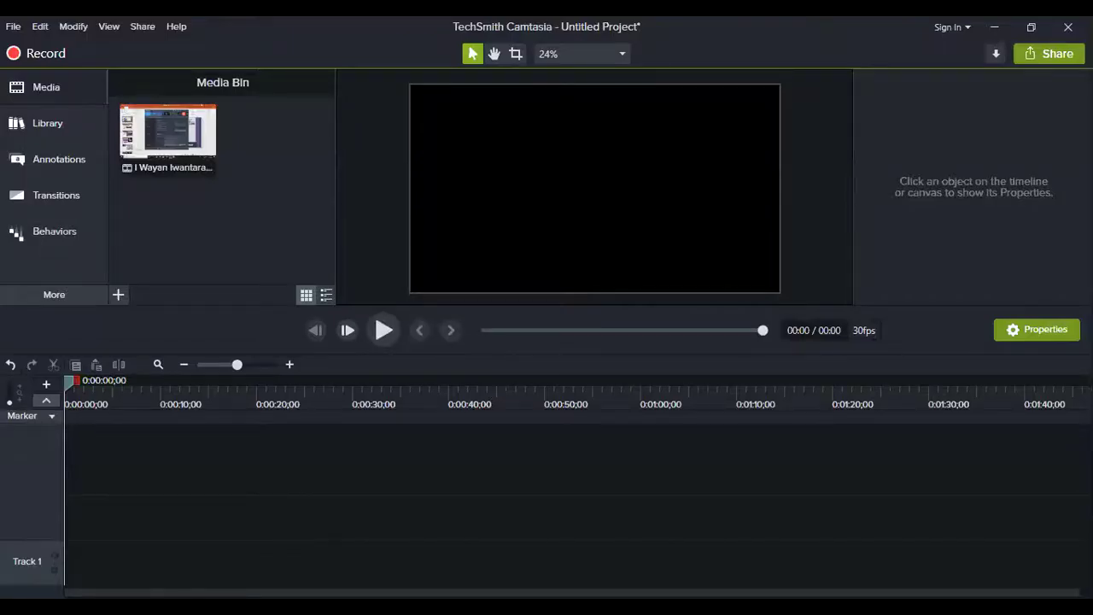
click(171, 158)
right_click(193, 176)
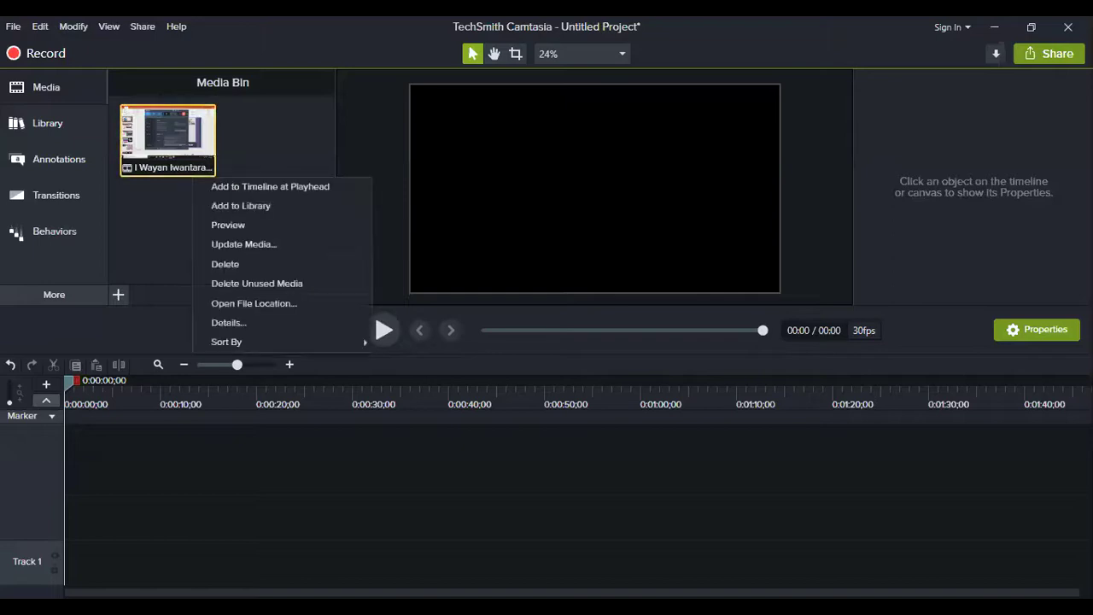
click(225, 263)
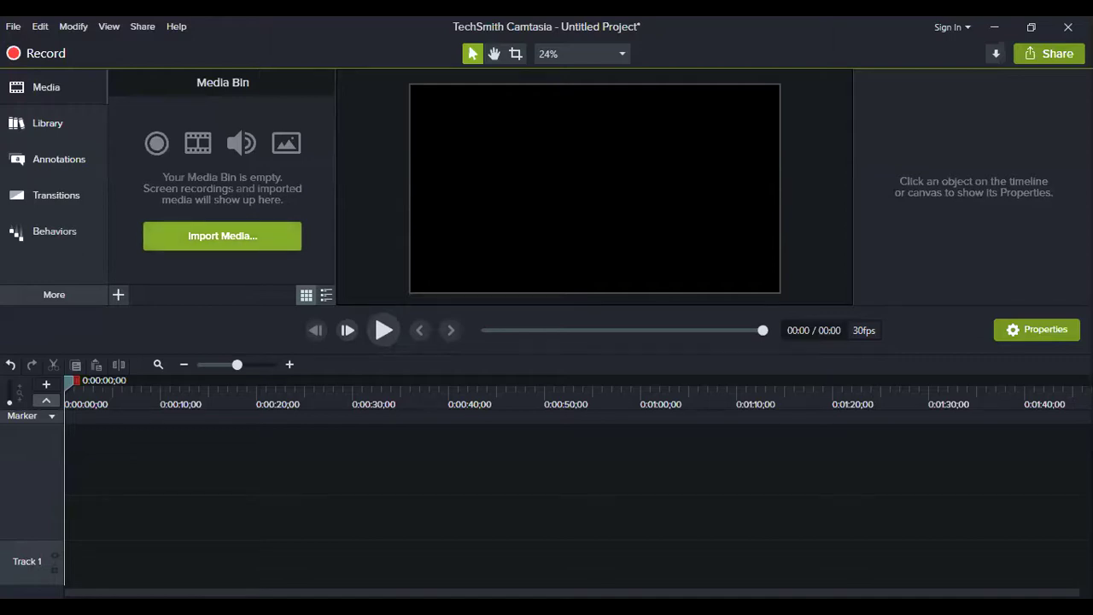
Step: Import the MP4 video from the VIDEO folder and place it at the start of Track 1
click(222, 236)
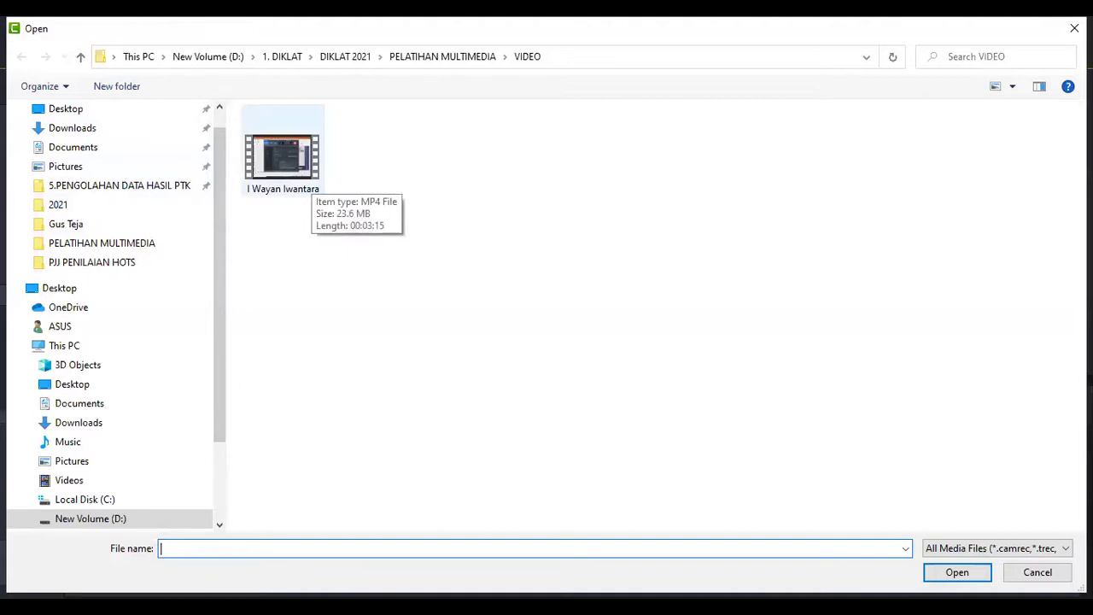
click(283, 158)
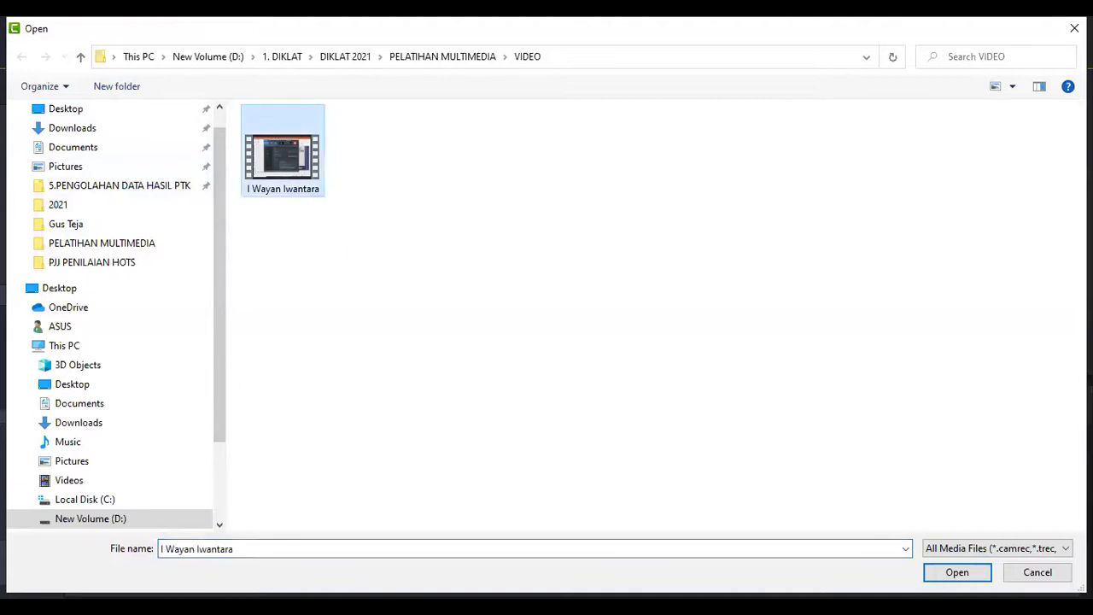
click(956, 572)
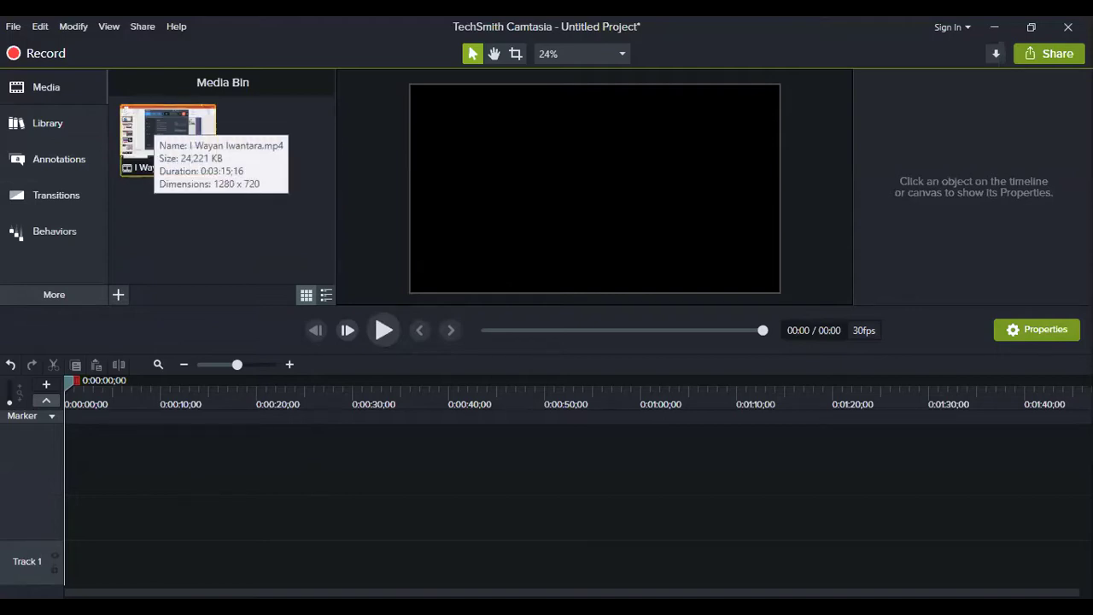
drag(168, 141, 195, 478)
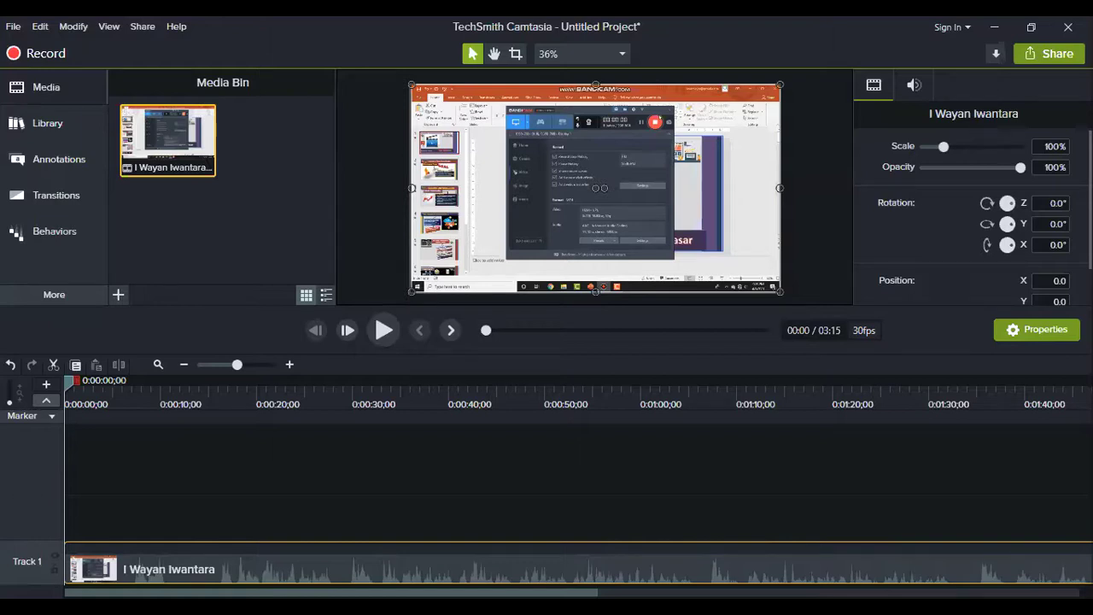
Step: Preview the opening seconds of the Track 1 clip and return the playhead to the start
key(space)
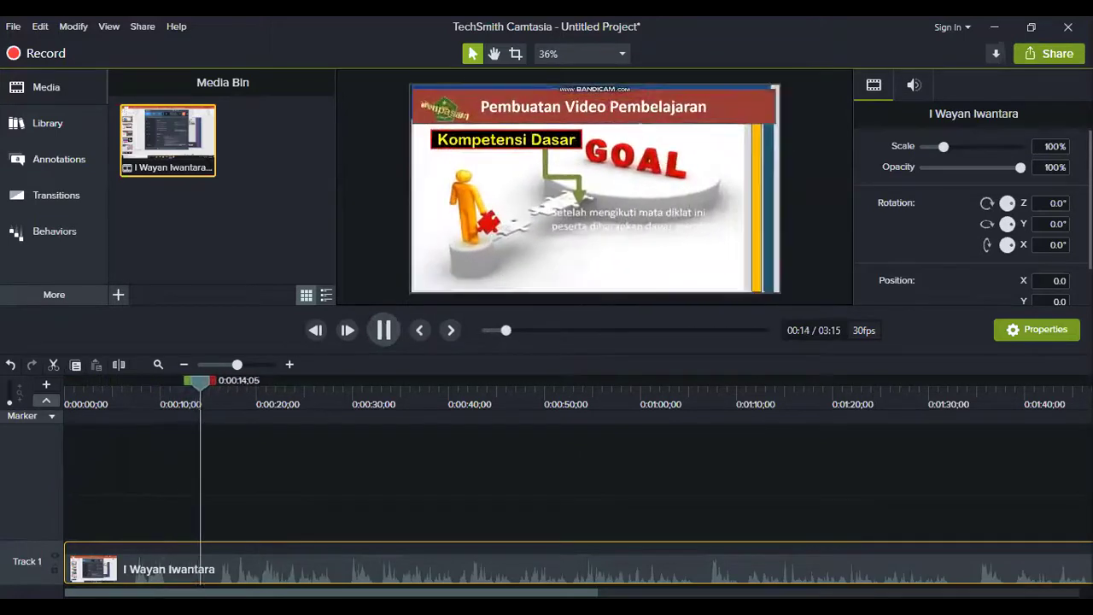
drag(209, 380, 86, 380)
click(383, 329)
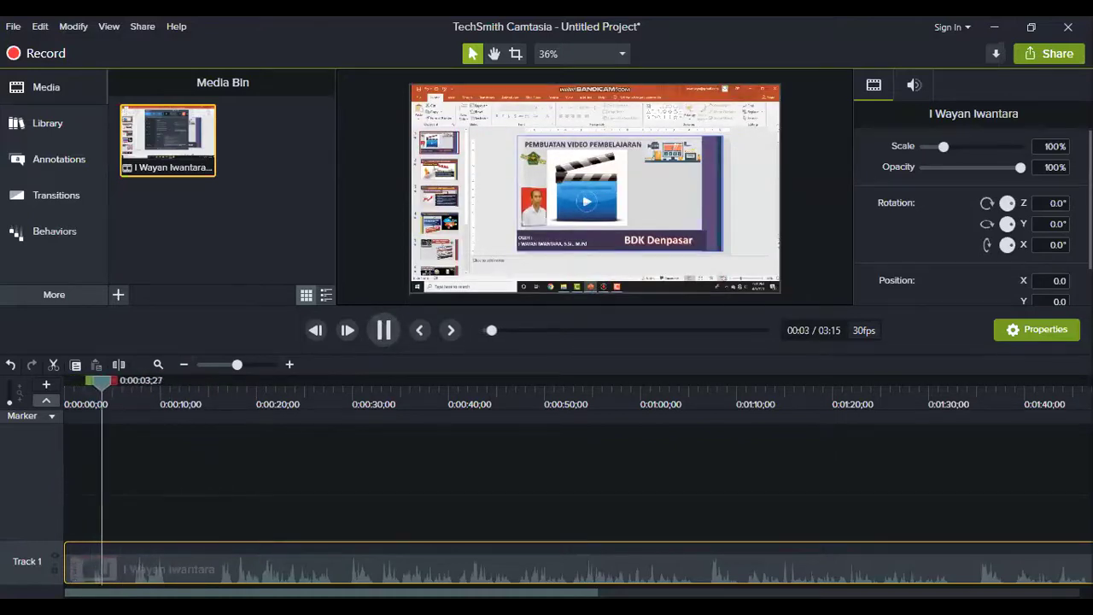
key(space)
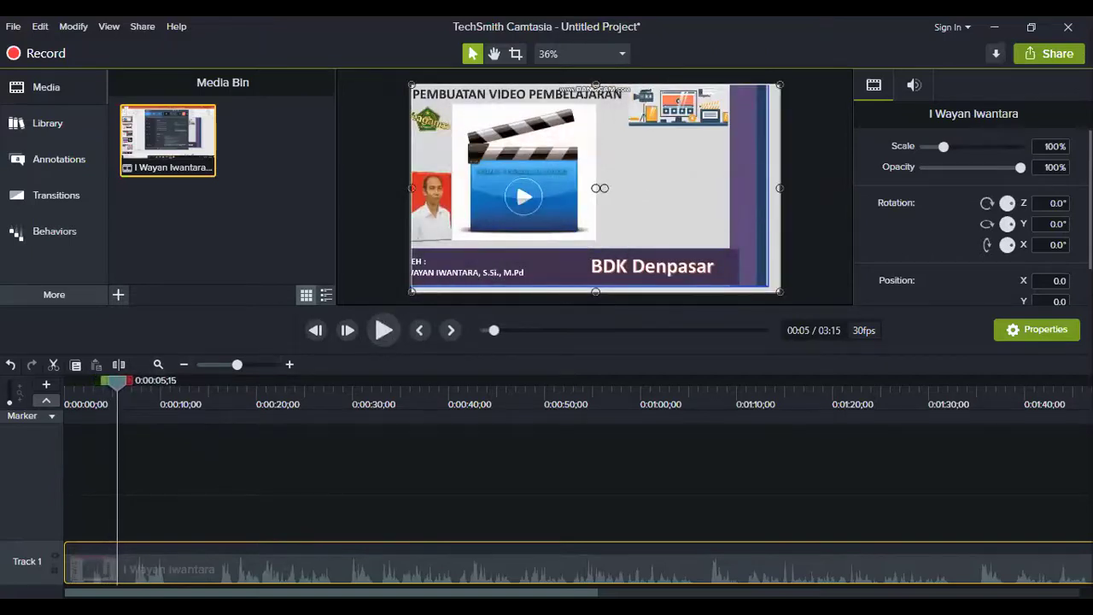
key(comma)
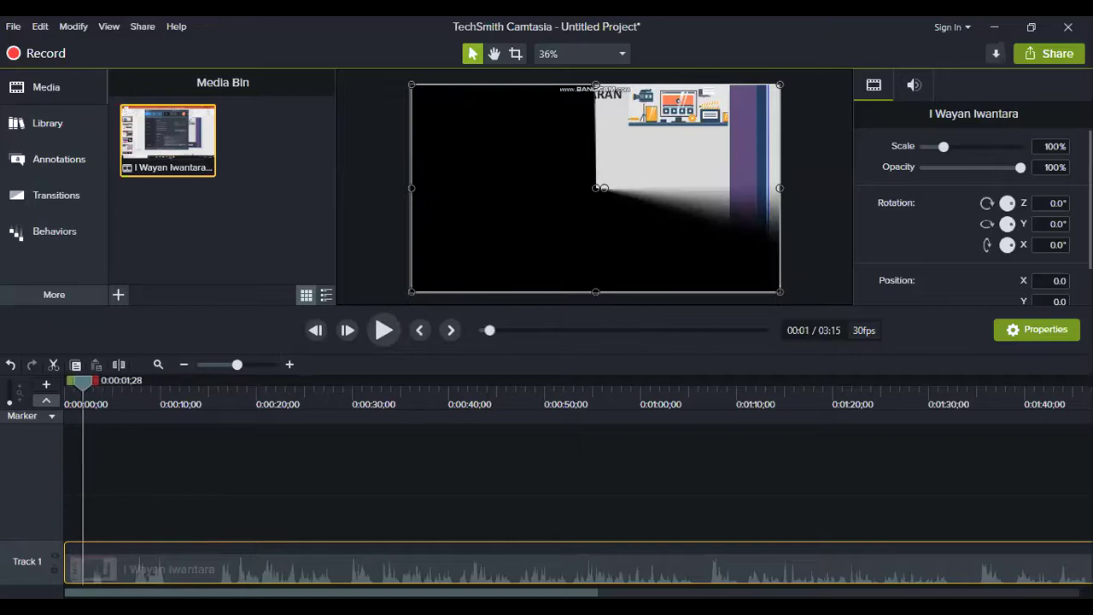
key(Home)
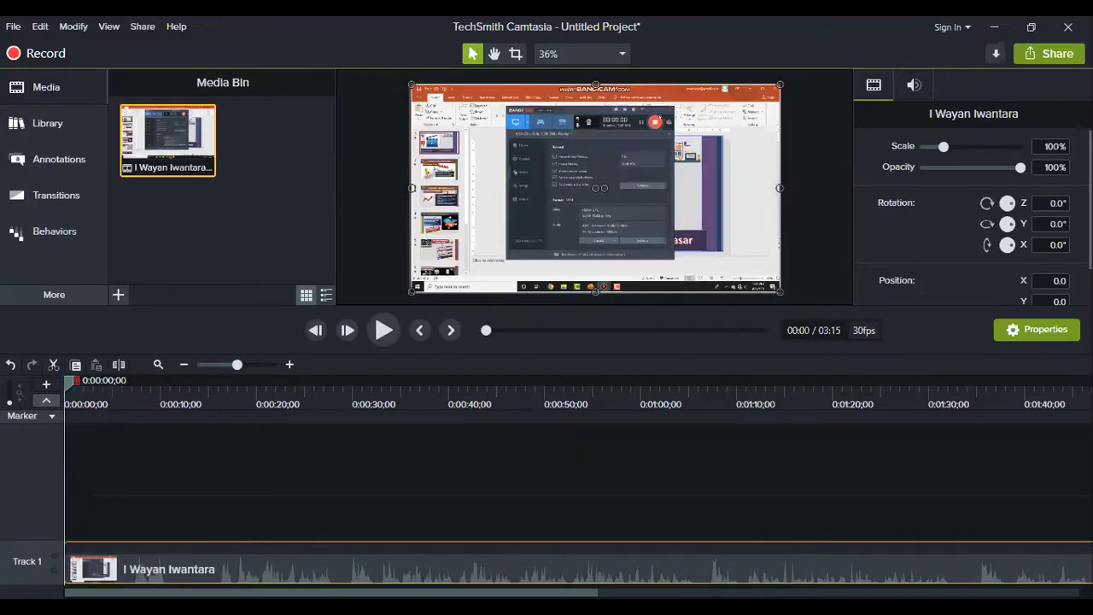
Step: Try selecting the unwanted opening of the clip, from the start to 0:00:04;23 on the timeline
click(383, 329)
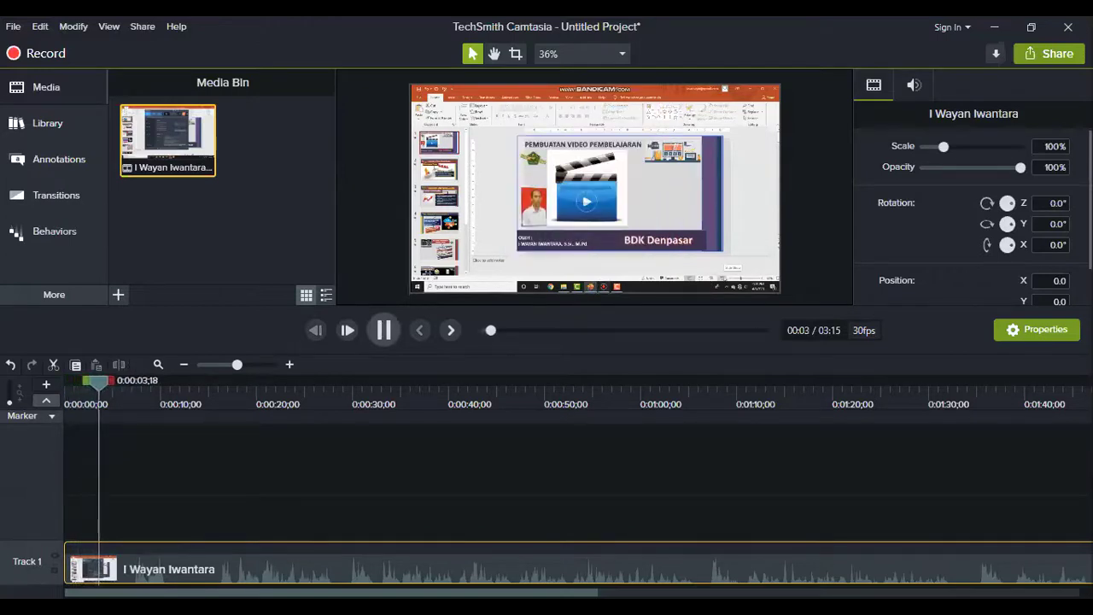
key(space)
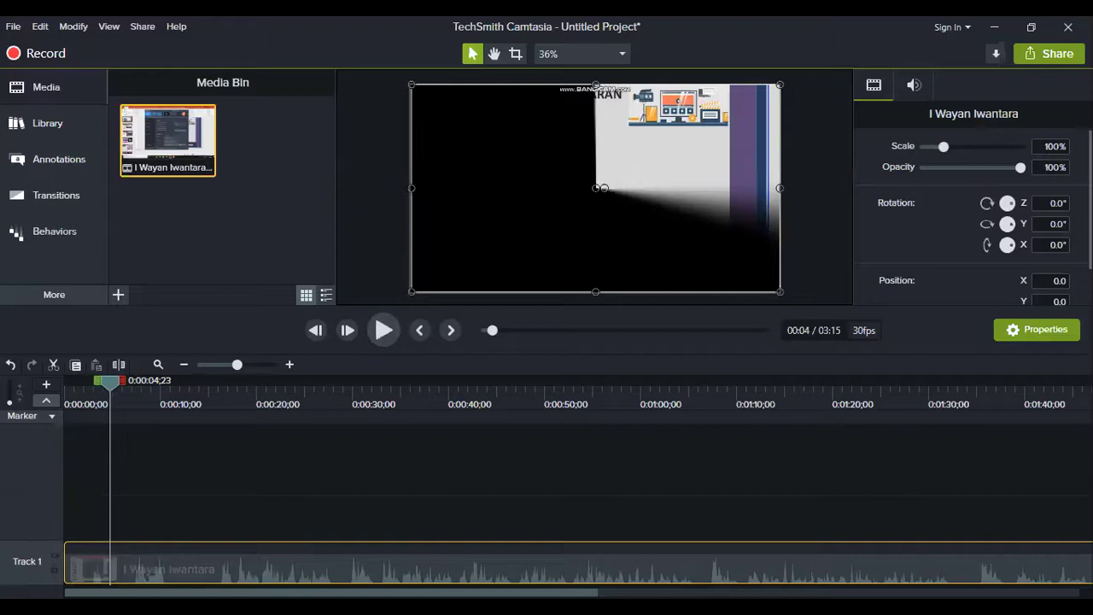
drag(99, 380, 67, 380)
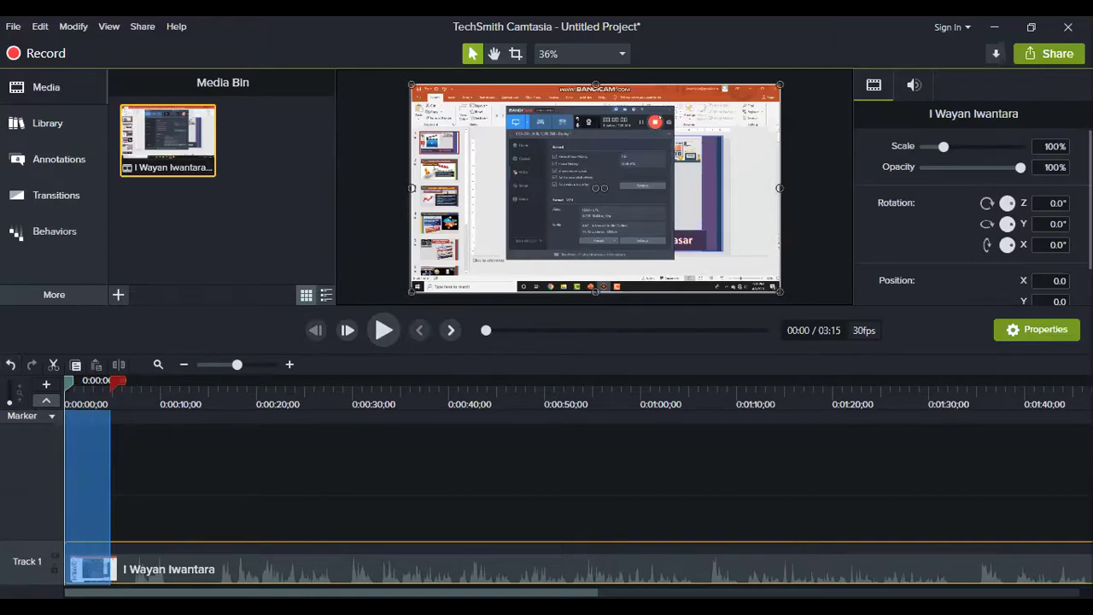
click(70, 381)
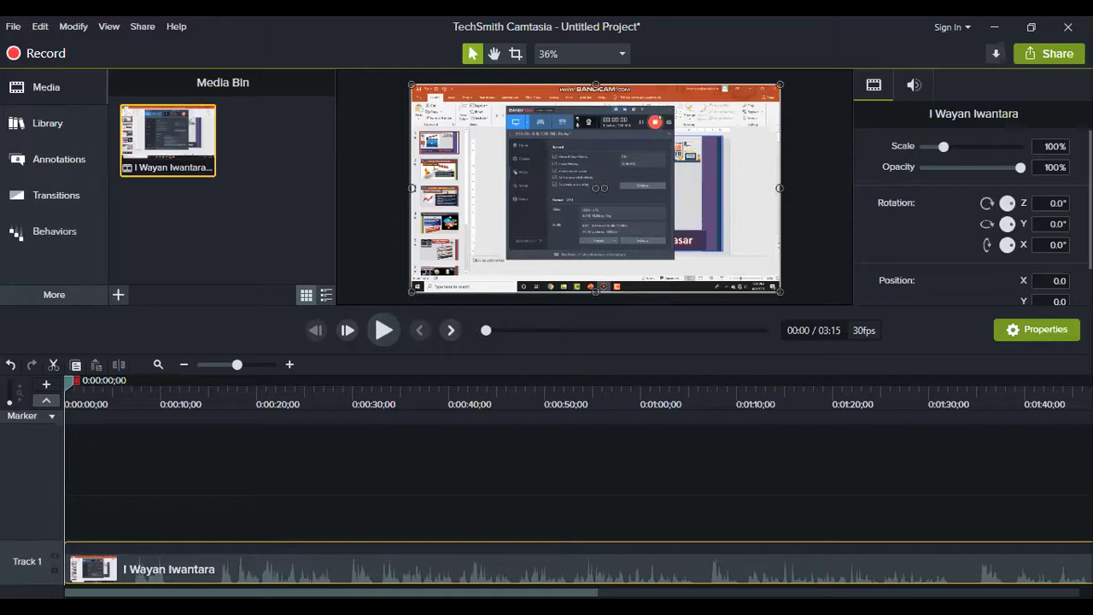
Step: Play the clip from the start to 0:00:26;01, and step the playhead back to the title slide
click(383, 329)
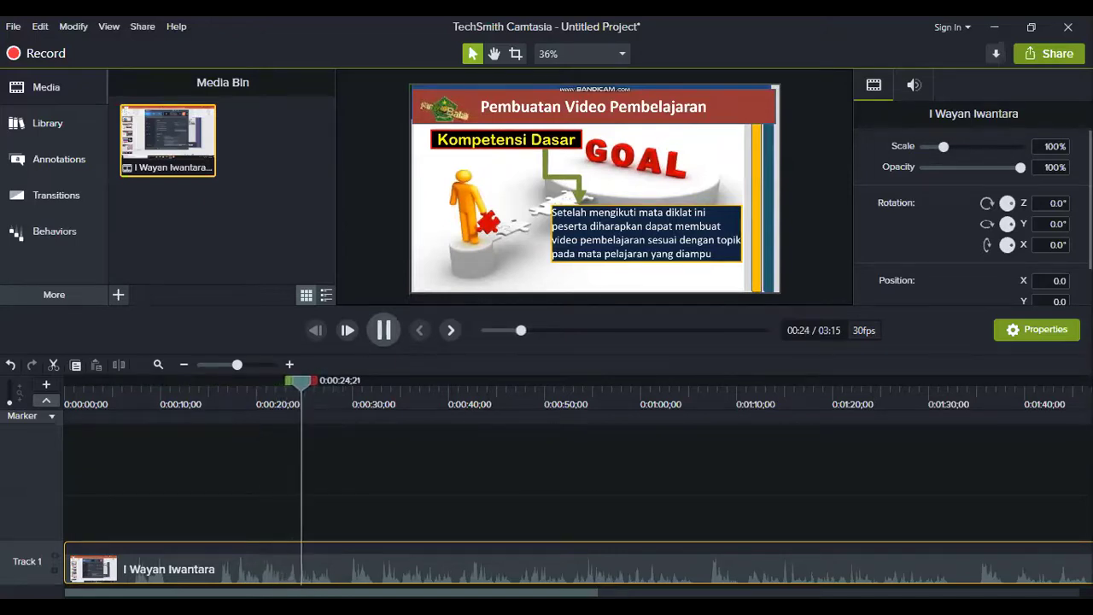
key(space)
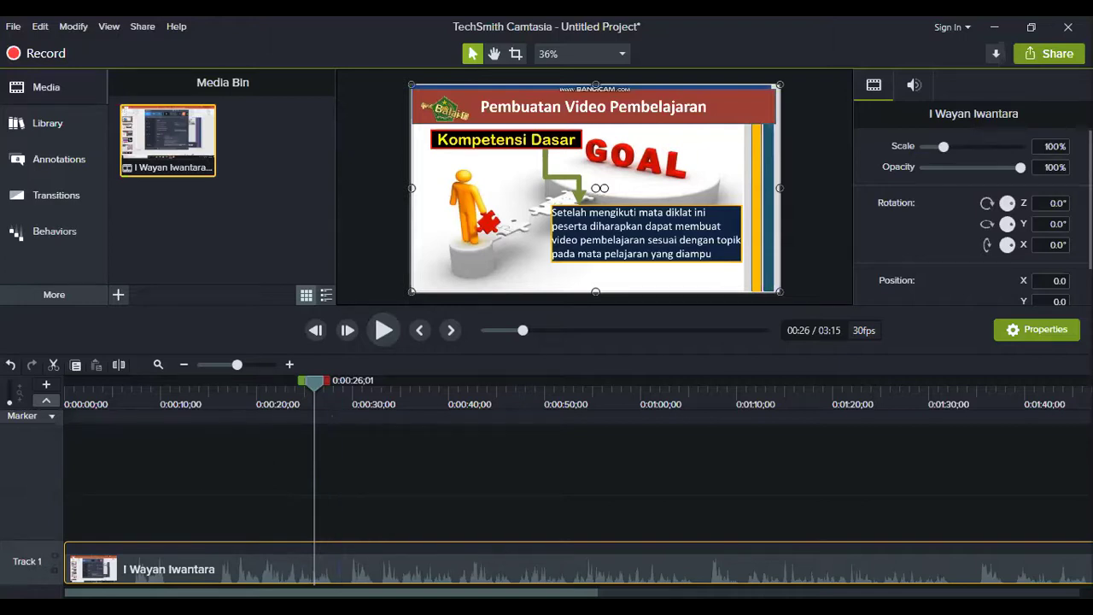
key(Left)
key(Left)
key(Left)
key(Left)
key(Left)
key(Left)
key(Left)
key(Left)
key(Left)
key(Left)
key(Left)
key(Left)
key(Left)
key(Left)
key(Left)
key(Left)
key(Left)
key(Left)
key(Left)
key(Left)
key(Left)
key(Left)
key(Left)
key(Left)
key(Left)
key(Left)
key(Left)
key(Left)
key(Left)
key(Left)
key(Left)
key(Left)
key(Left)
key(Left)
key(Left)
key(Left)
key(Left)
key(Left)
key(Left)
key(Left)
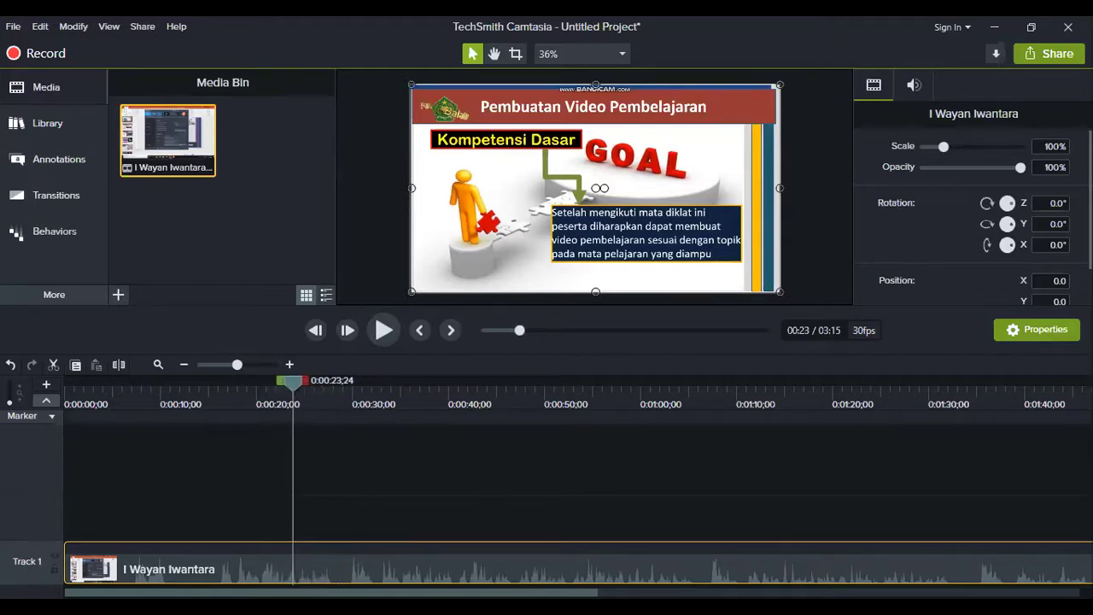
key(Left)
key(Left)
key(Left)
key(Left)
key(Left)
key(Left)
key(Left)
key(Left)
key(Left)
key(Left)
key(Left)
key(Left)
key(Left)
key(Left)
key(Left)
key(Left)
key(Left)
key(Left)
key(Left)
key(Left)
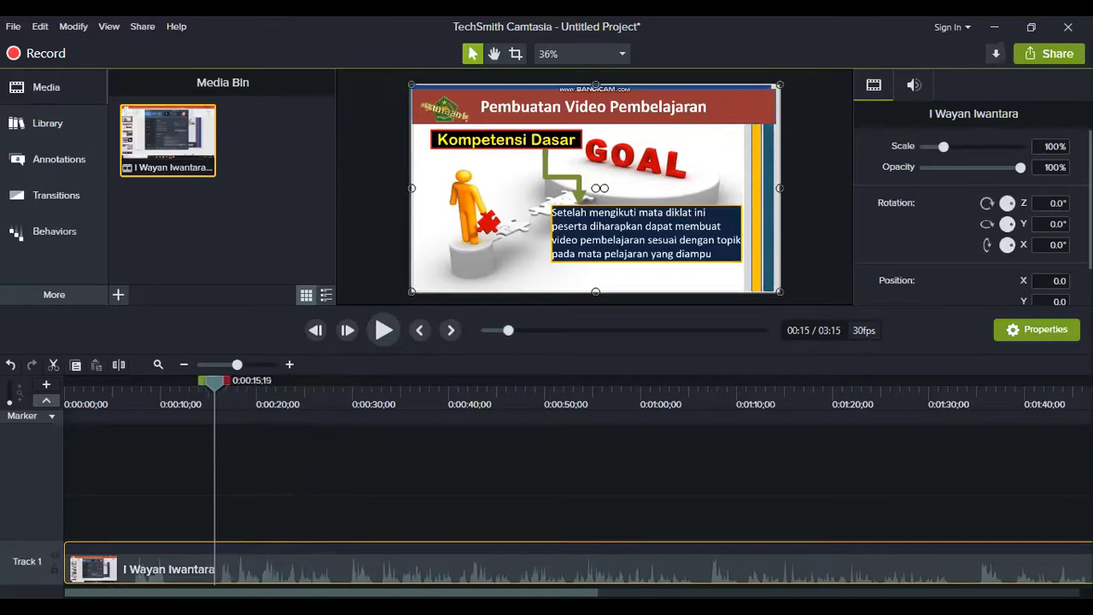
key(Left)
key(Left)
key(Left)
key(Left)
key(Left)
key(Left)
key(Left)
key(Left)
key(Left)
key(Left)
key(Left)
key(Left)
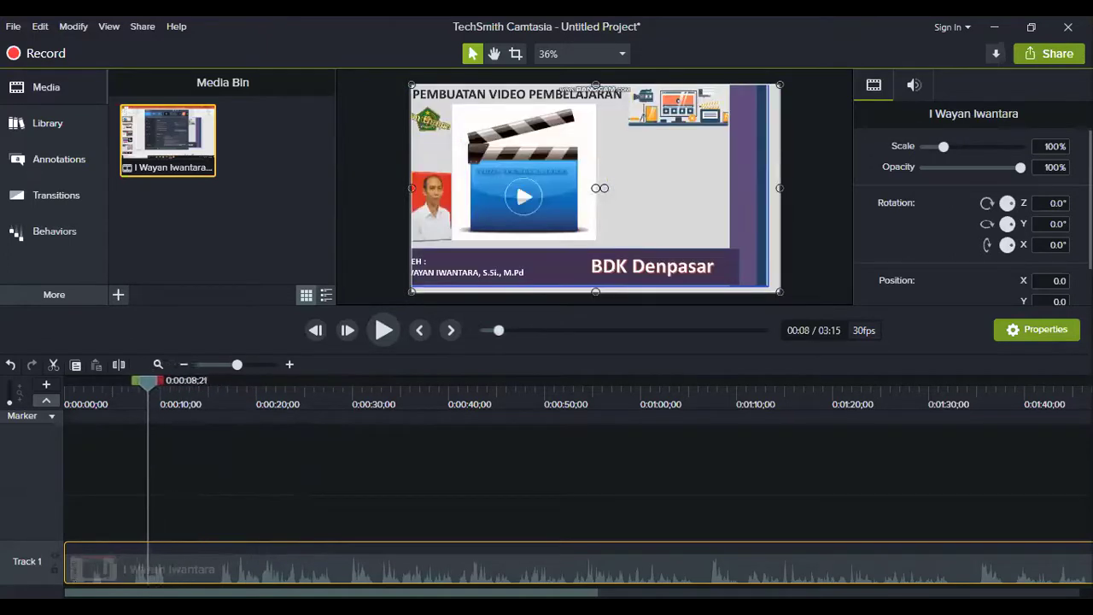
Step: Step the playhead forward through the title slide on Track 1 to 0:00:11;21
key(Right)
key(Right)
key(Right)
key(Right)
key(Right)
key(Right)
key(Right)
key(Right)
key(Right)
key(Right)
key(Right)
key(Right)
key(Right)
key(Right)
key(Right)
key(Right)
key(Right)
key(Right)
key(Right)
key(Right)
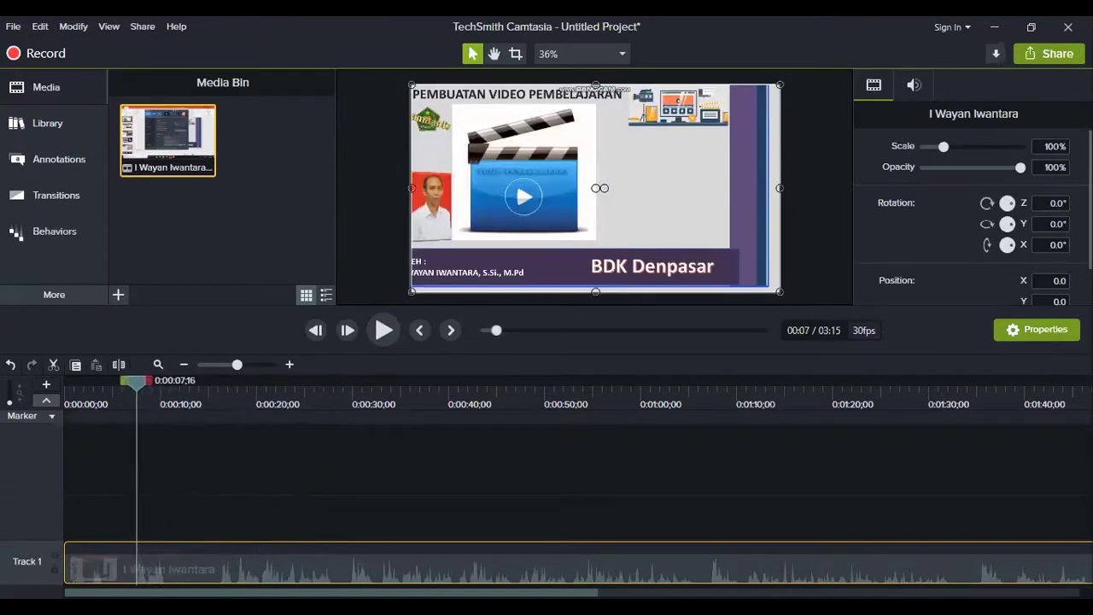
key(Right)
key(Right)
key(Right)
key(Right)
key(Right)
key(Right)
key(Right)
key(Right)
key(Right)
key(Right)
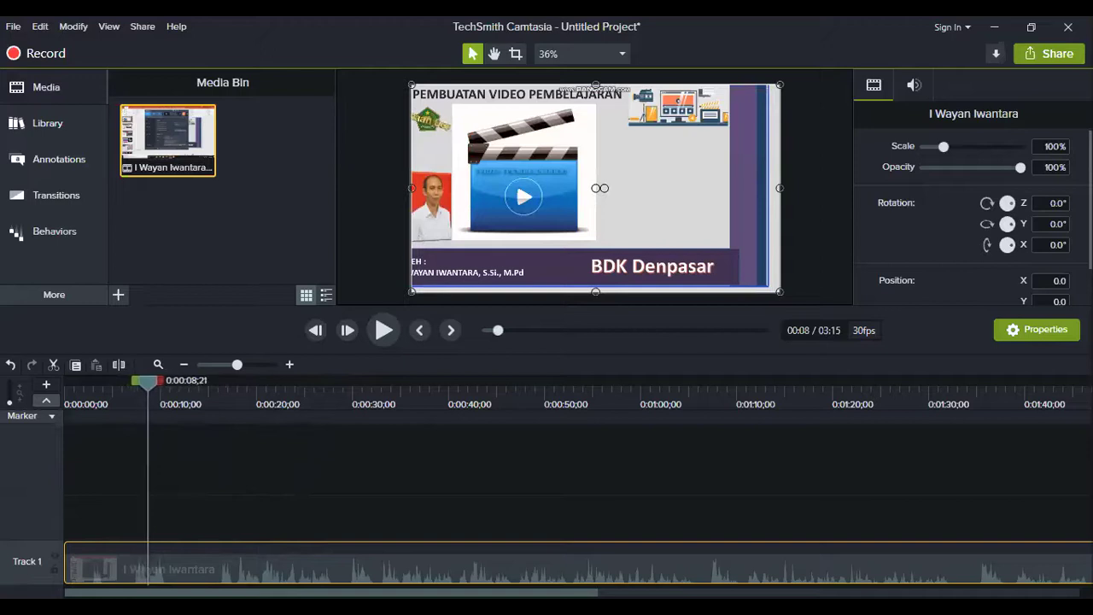
key(Right)
key(Right)
key(Right)
key(Right)
key(Right)
key(Right)
key(Right)
key(Right)
key(Right)
key(Right)
key(Right)
key(Right)
key(Right)
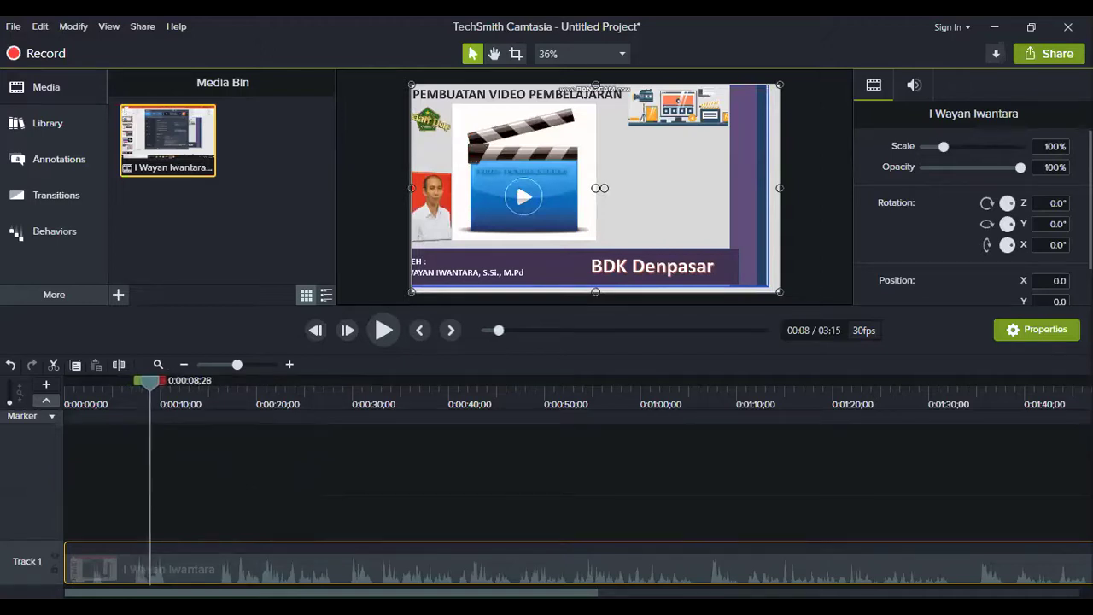
key(Right)
key(Right)
key(Right)
key(Right)
key(Right)
key(Right)
key(Right)
key(Right)
key(Right)
key(Right)
key(Right)
key(Right)
key(Right)
key(Right)
key(Right)
key(Right)
key(Right)
key(Right)
key(Right)
key(Right)
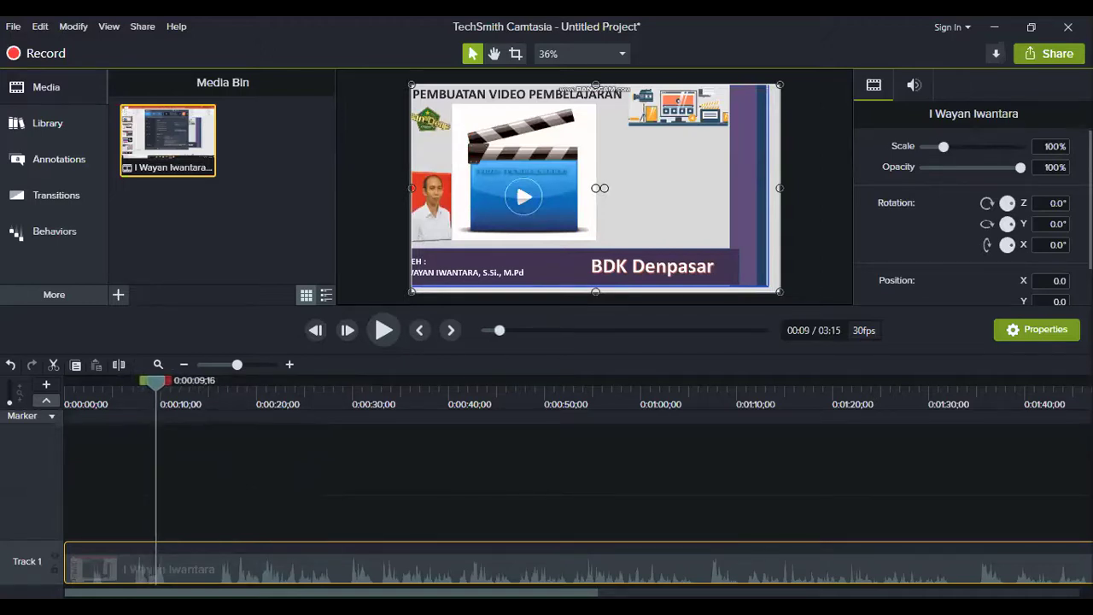
key(Right)
key(Right)
key(Right)
key(Right)
key(Right)
key(Right)
key(Right)
key(Right)
key(Right)
key(Right)
key(Right)
key(Right)
key(Right)
key(Right)
key(Right)
key(Right)
key(Right)
key(Right)
key(Right)
key(Right)
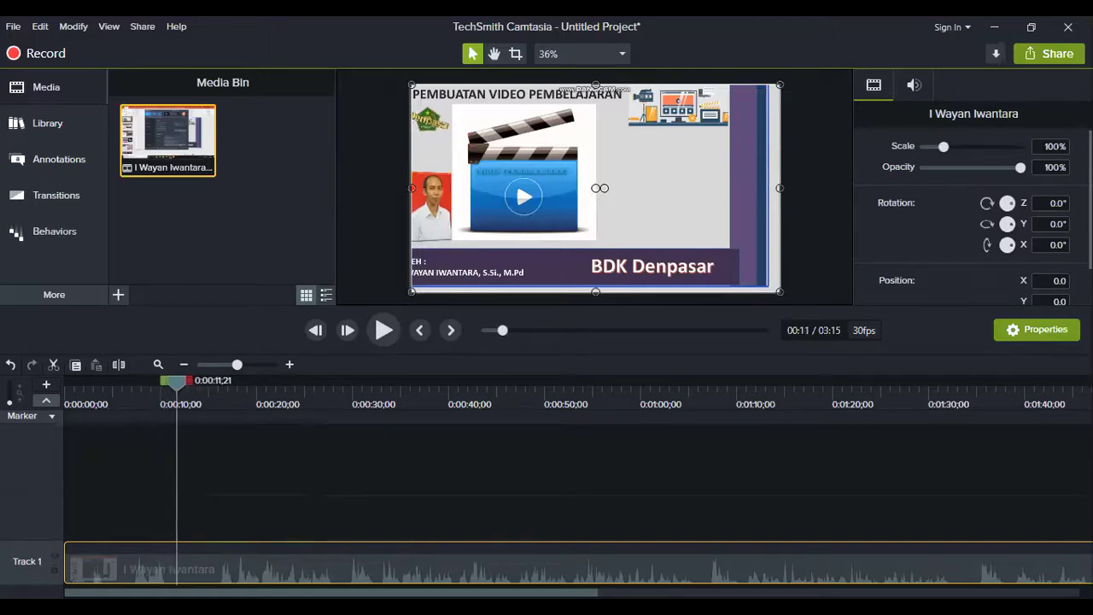
Step: Step the playhead back past the title slide's opening transition and settle at 0:00:04;23
key(Left)
key(Left)
key(Left)
key(Left)
key(Left)
key(Left)
key(Left)
key(Left)
key(Left)
key(Left)
key(Left)
key(Left)
key(Left)
key(Left)
key(Left)
key(Left)
key(Left)
key(Left)
key(Left)
key(Left)
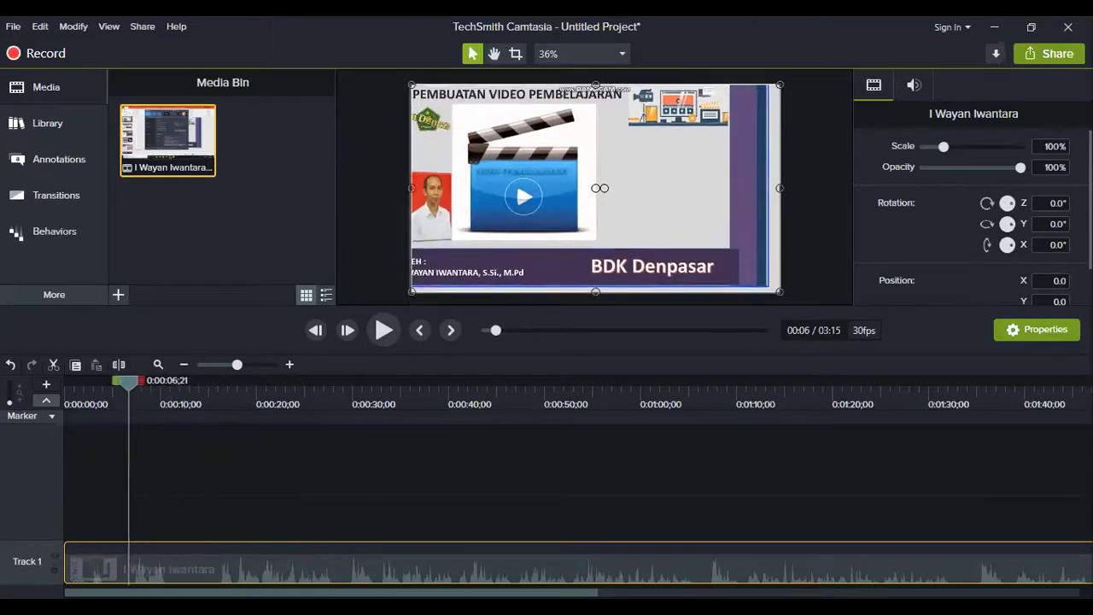
key(Left)
key(Left)
key(Left)
key(Left)
key(Left)
key(Left)
key(Left)
key(Left)
key(Left)
key(Left)
key(Left)
key(Left)
key(Left)
key(Left)
key(Left)
key(Left)
key(Left)
key(Left)
key(Left)
key(Left)
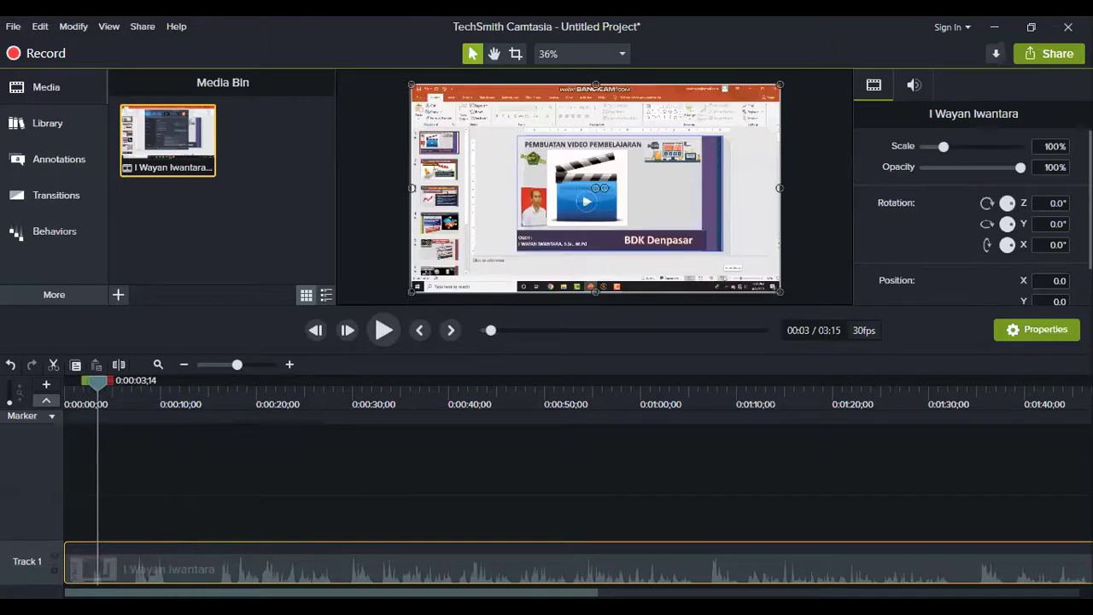
key(Right)
key(Right)
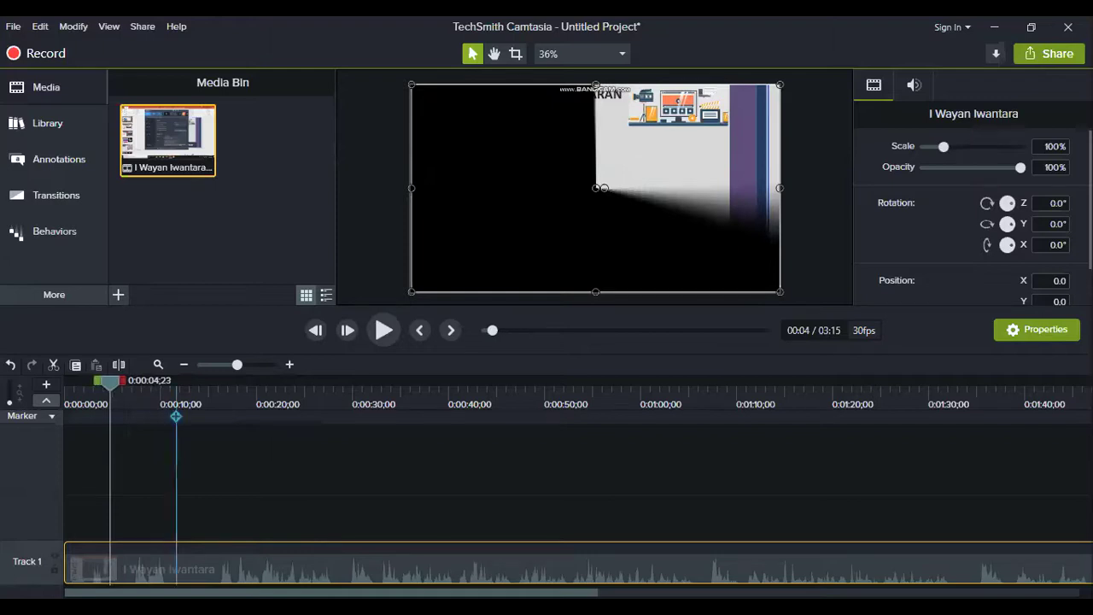
Step: Select the clip's opening up to 0:00:04;23, play through it and clear the selection
drag(99, 380, 68, 380)
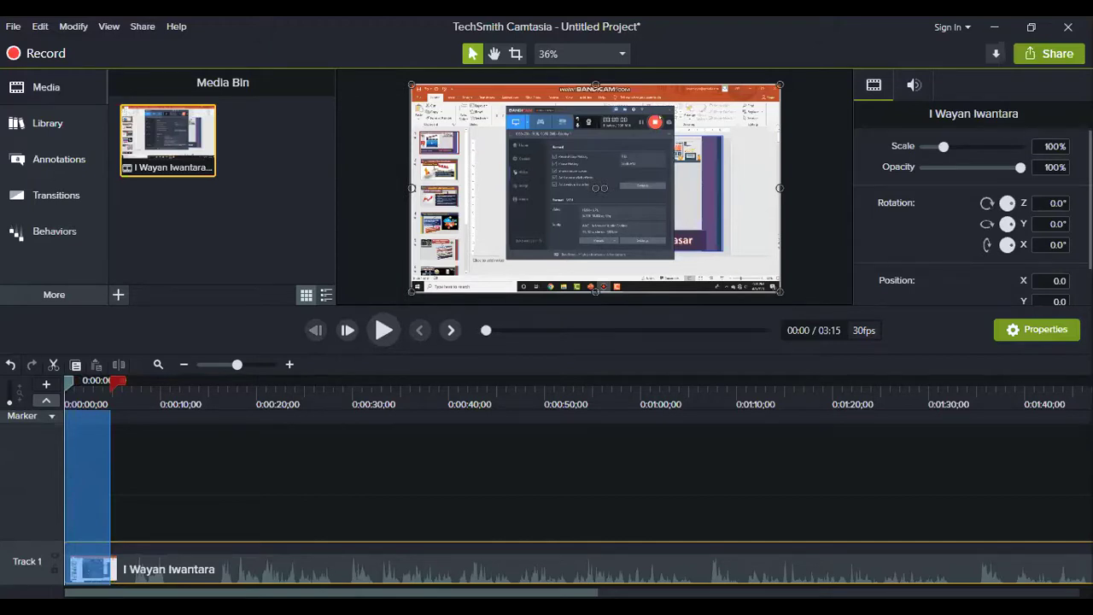
key(space)
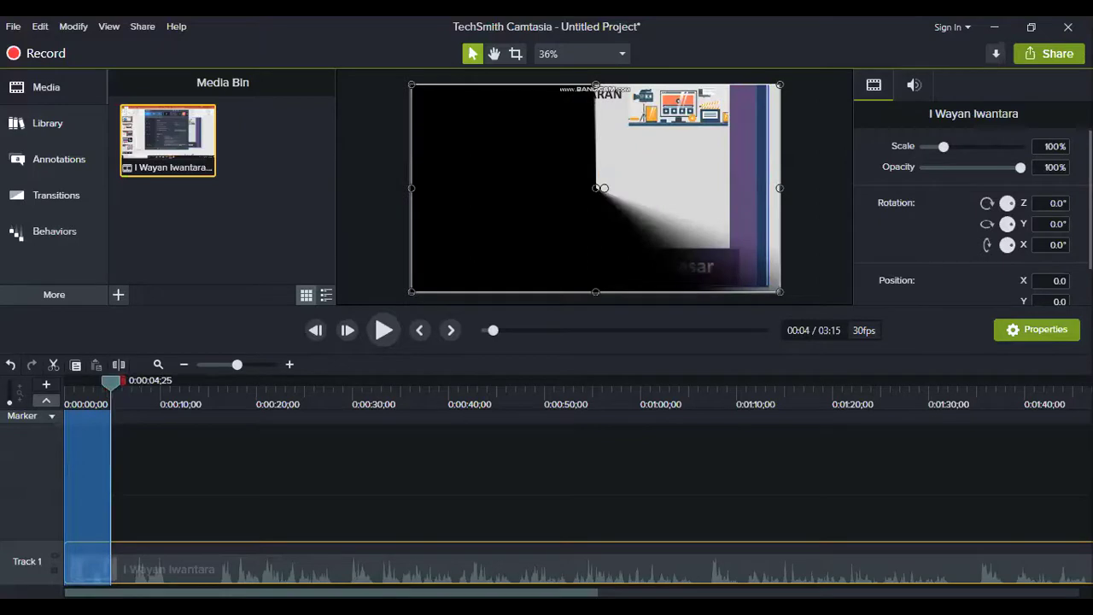
click(111, 381)
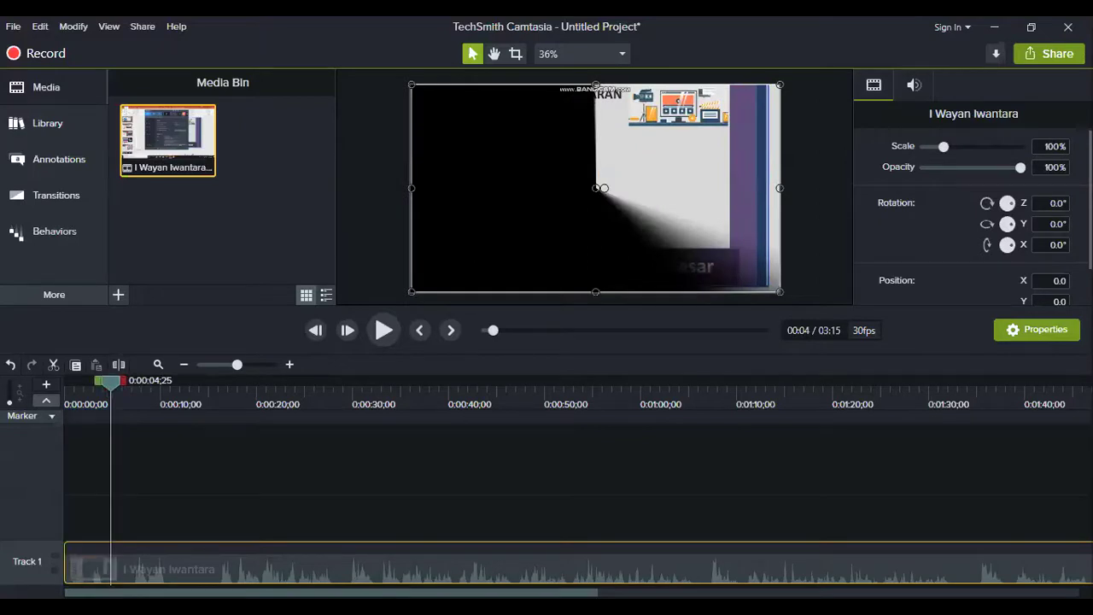
Step: Ripple delete the Track 1 clip's opening from the start to 0:00:04;17
mouse_move(111, 382)
mouse_down()
mouse_move(68, 382)
mouse_move(108, 381)
mouse_up()
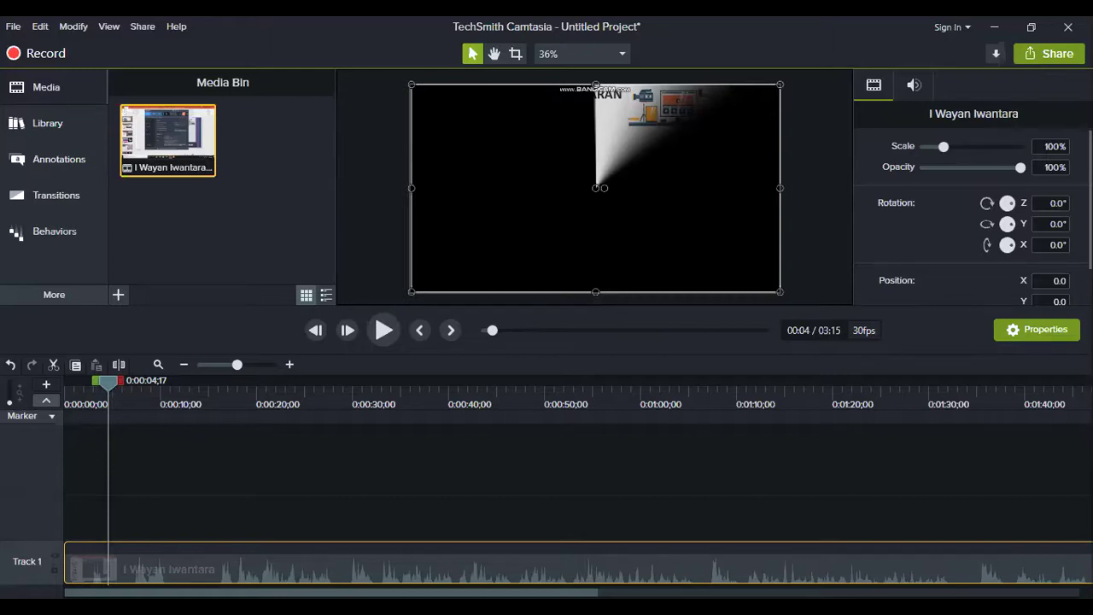
drag(97, 380, 68, 380)
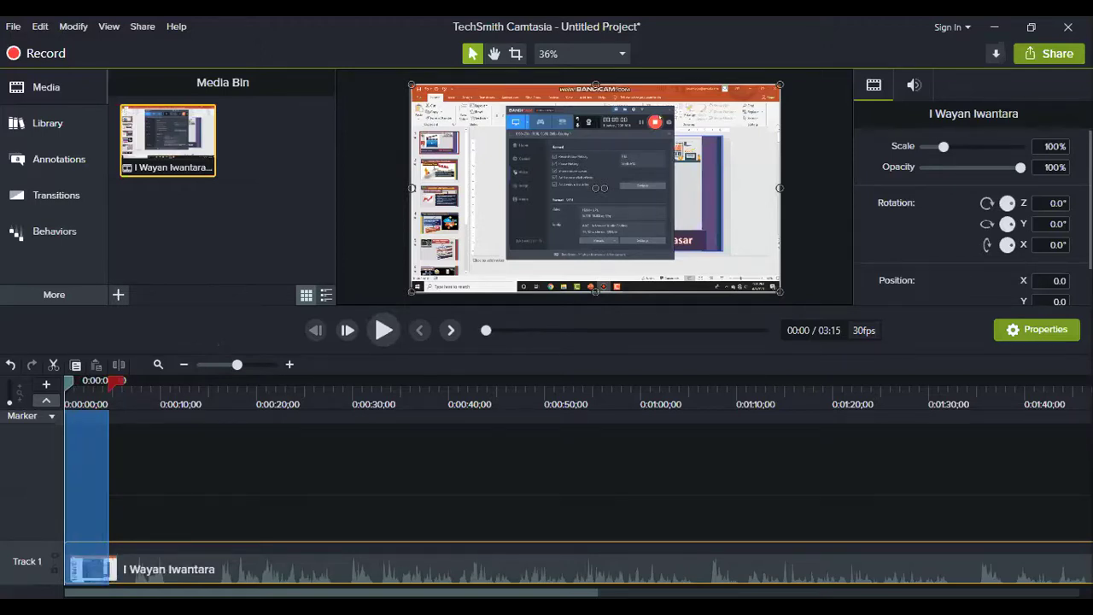
right_click(96, 437)
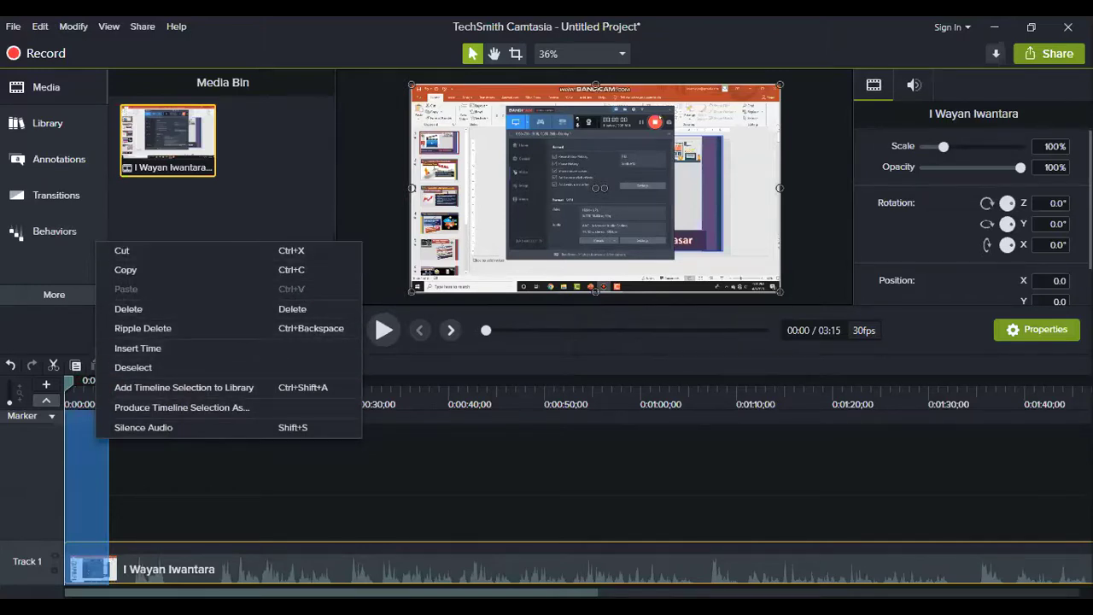
key(ctrl+BackSpace)
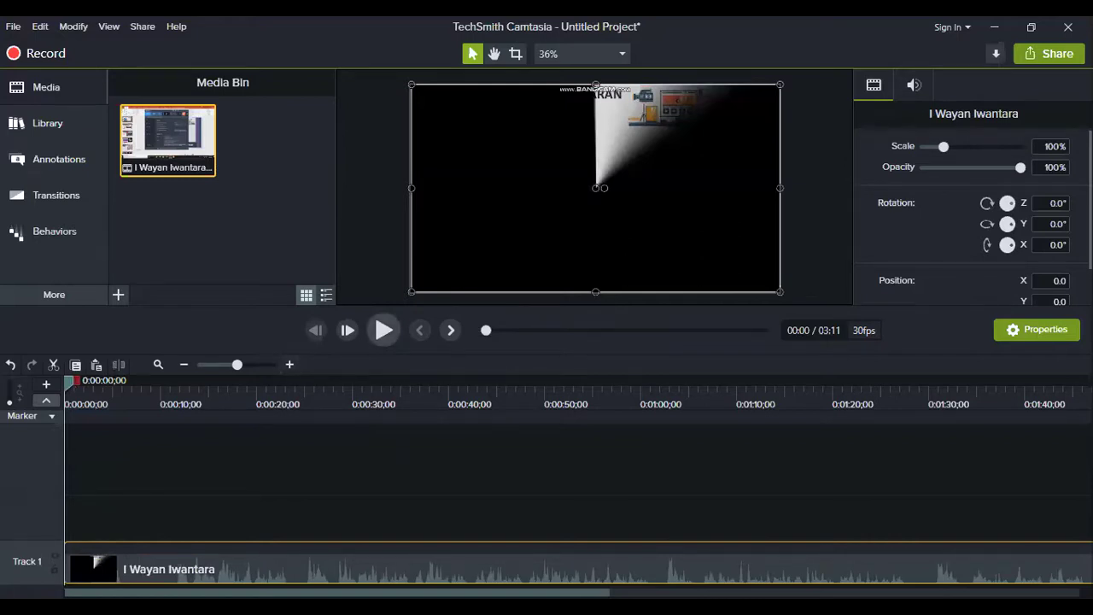
Step: Preview the shortened clip from the start to 0:00:11;14, and undo the ripple delete and its selection
click(383, 330)
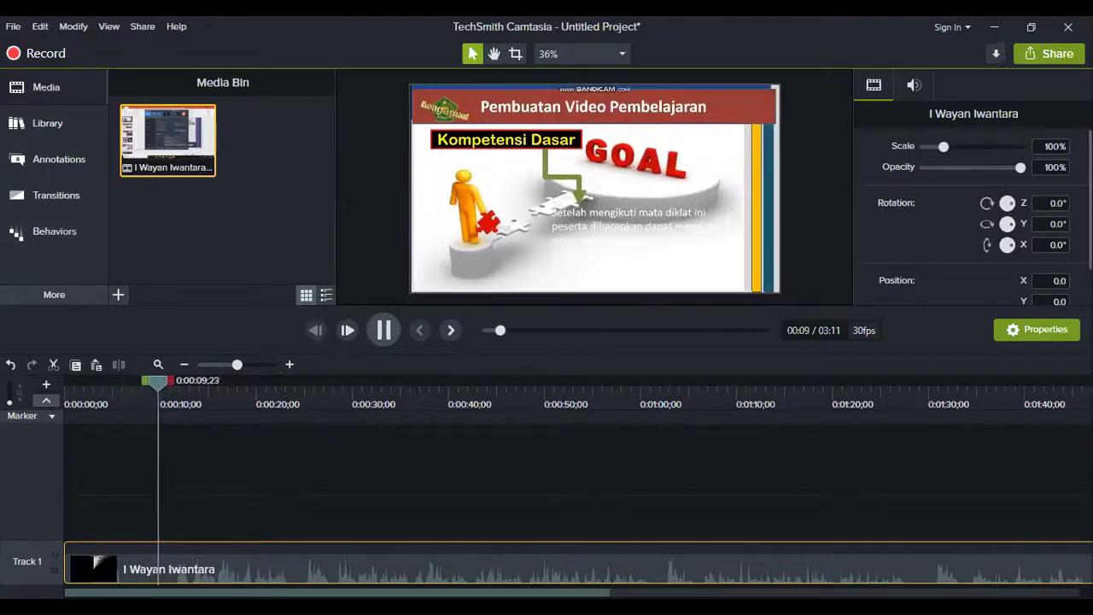
key(space)
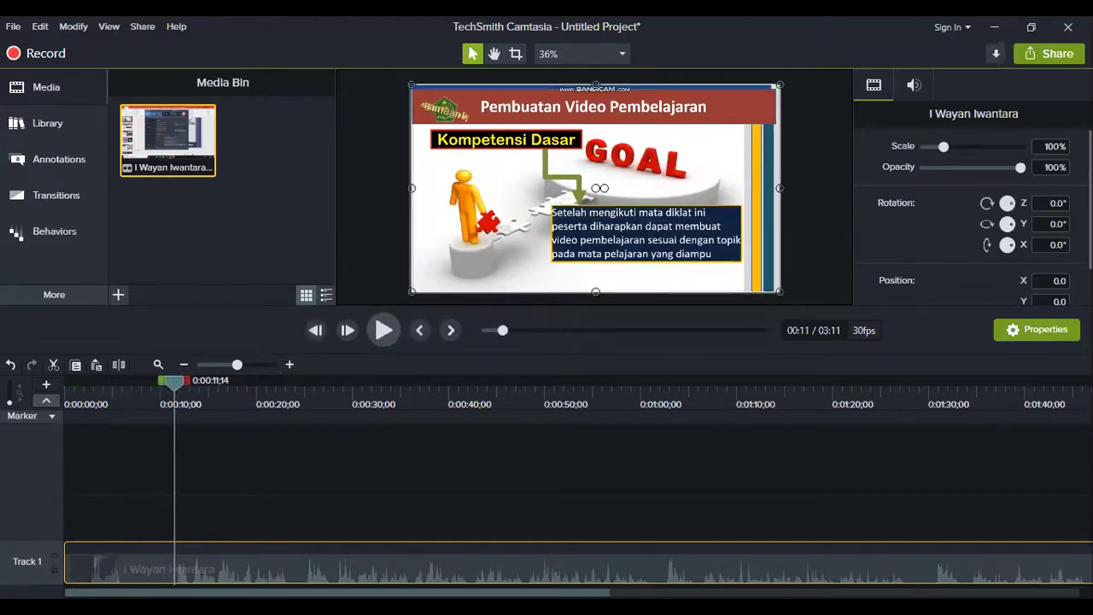
key(ctrl+z)
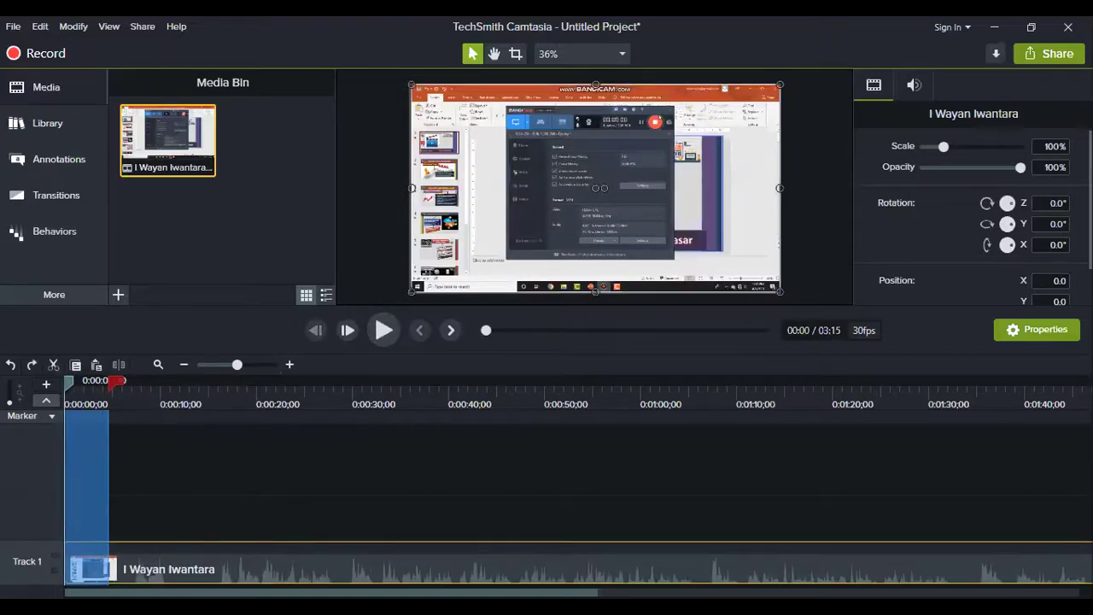
key(ctrl+z)
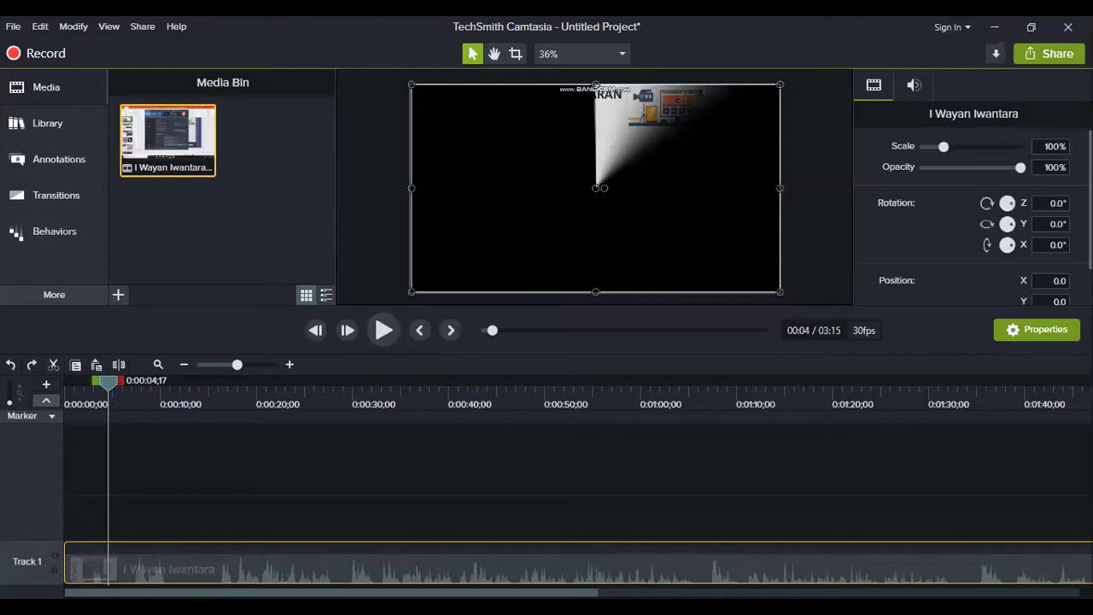
Step: Cut the unwanted opening of the Track 1 clip from the start to 0:00:04;17
drag(104, 380, 68, 380)
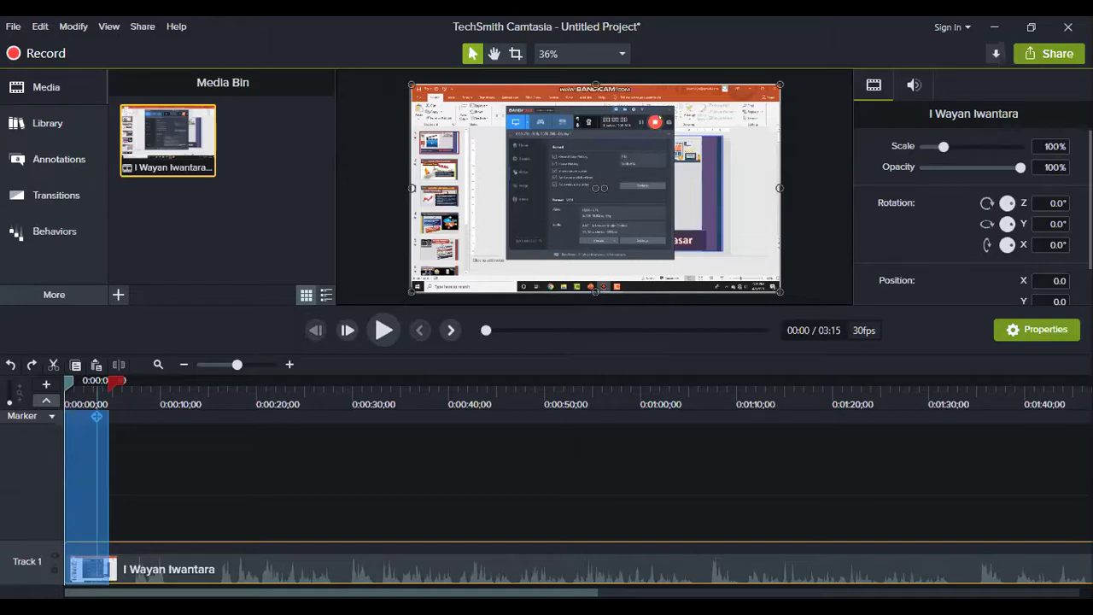
right_click(96, 433)
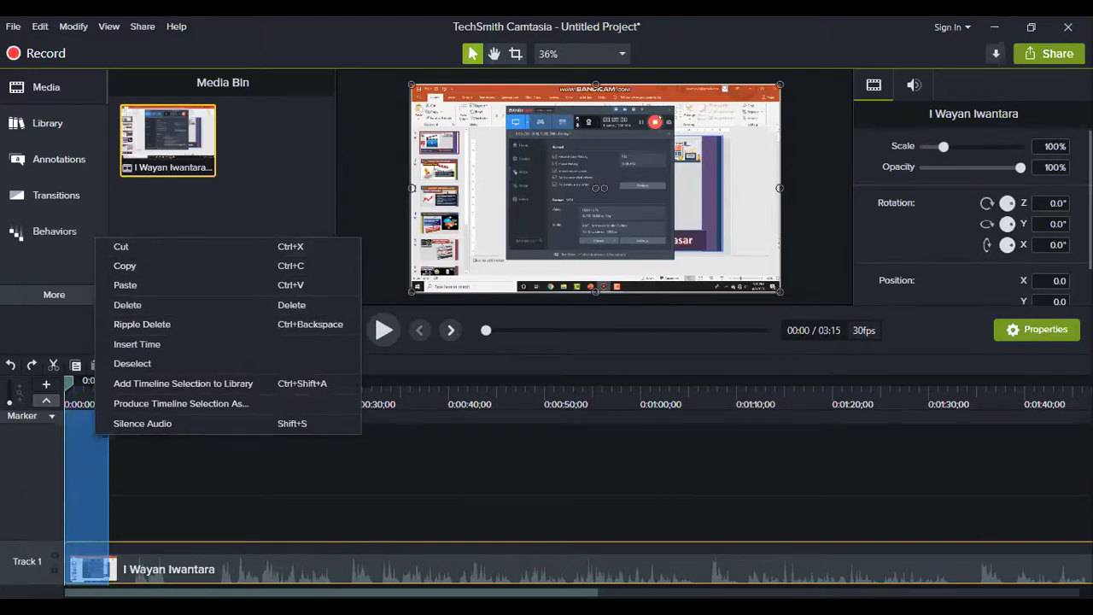
key(ctrl+x)
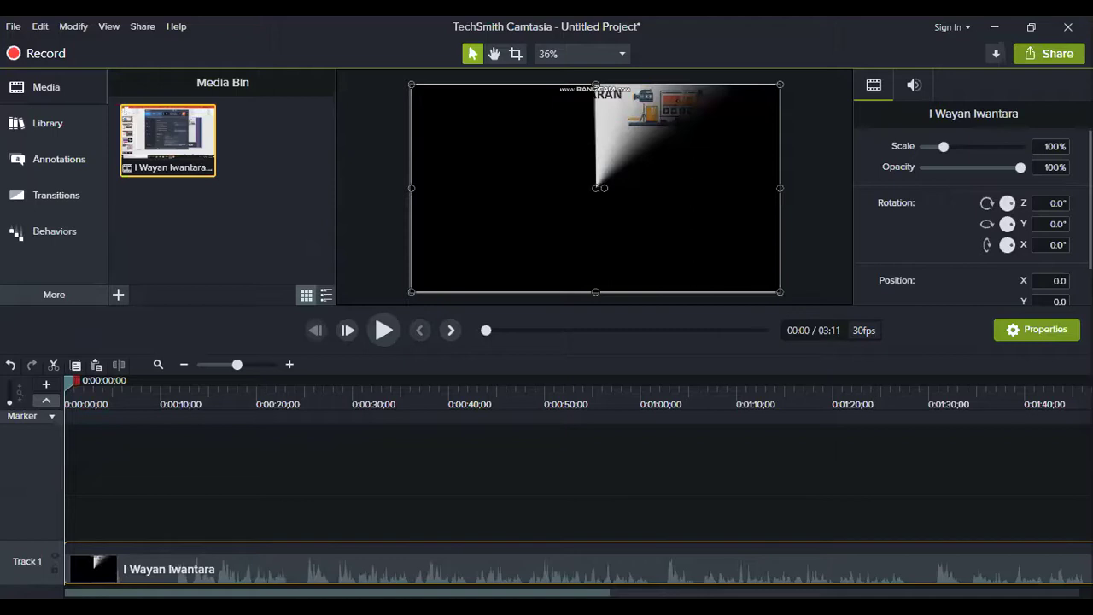
Step: Preview the trimmed clip from the start, then check it at 0:01:24;05 and from 0:02:46;14 to the end
click(384, 330)
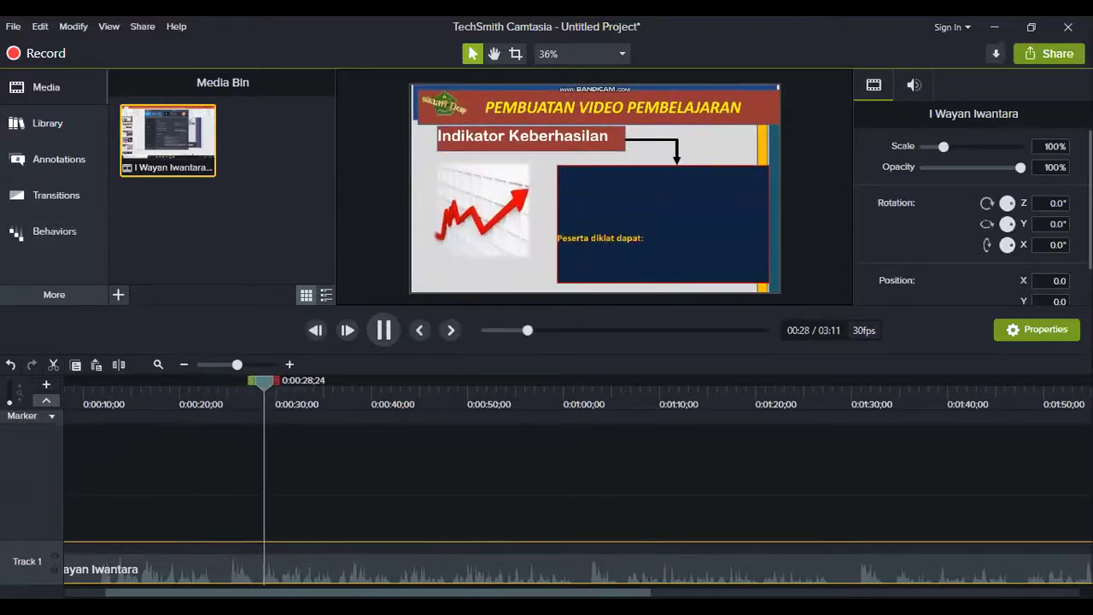
key(space)
click(612, 391)
click(794, 391)
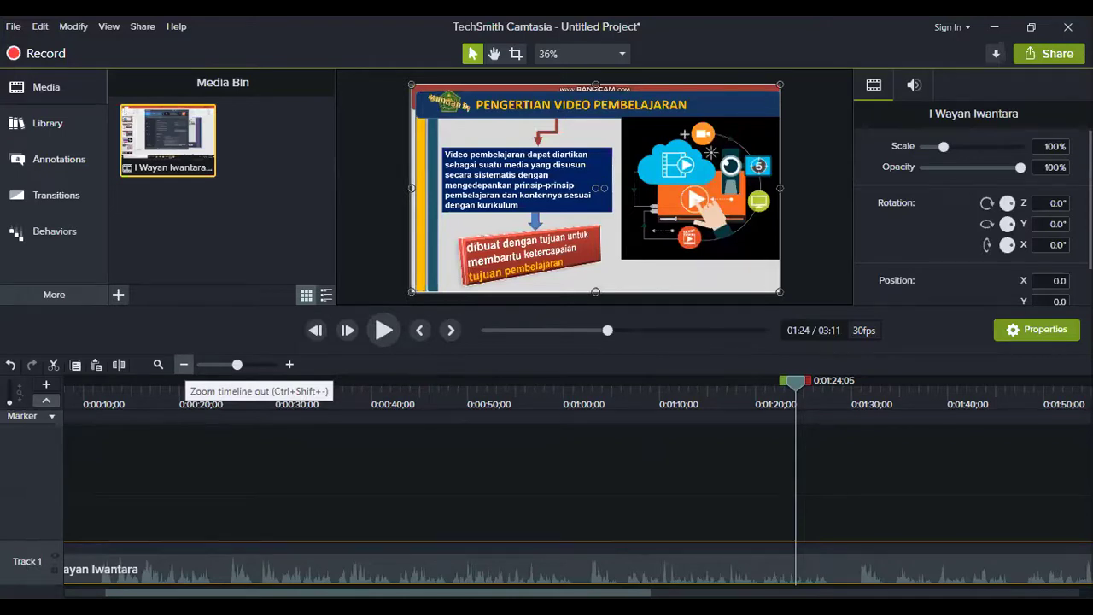
click(184, 364)
click(183, 365)
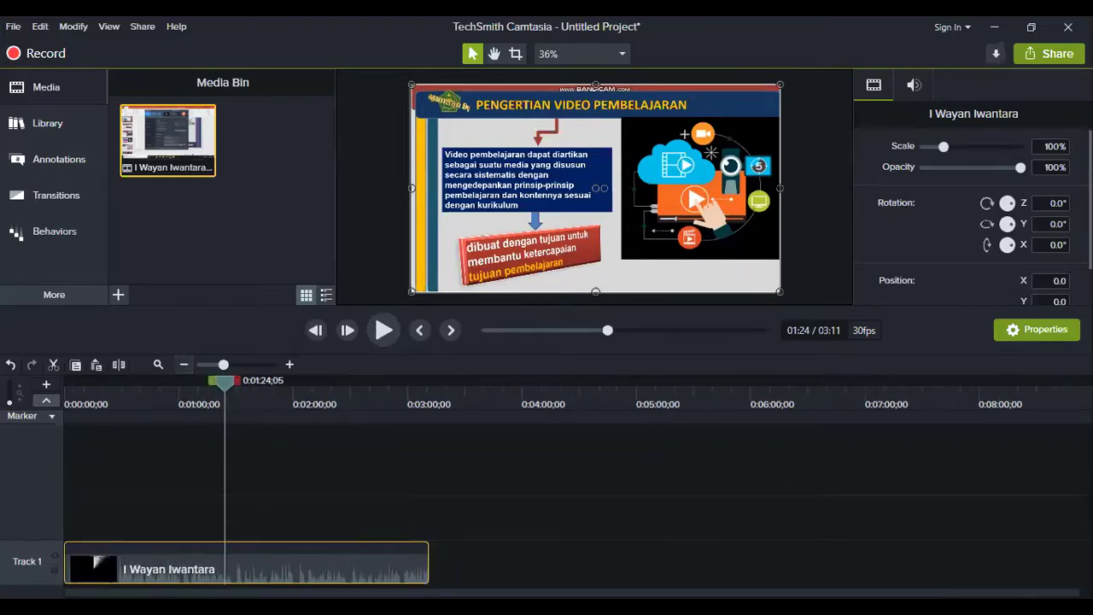
click(290, 364)
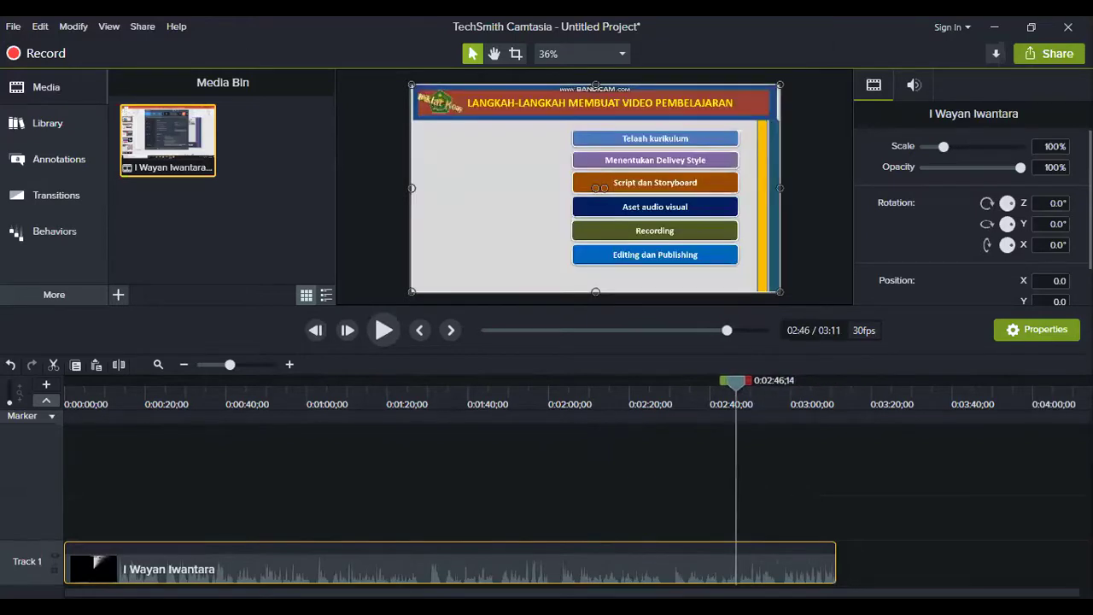
key(space)
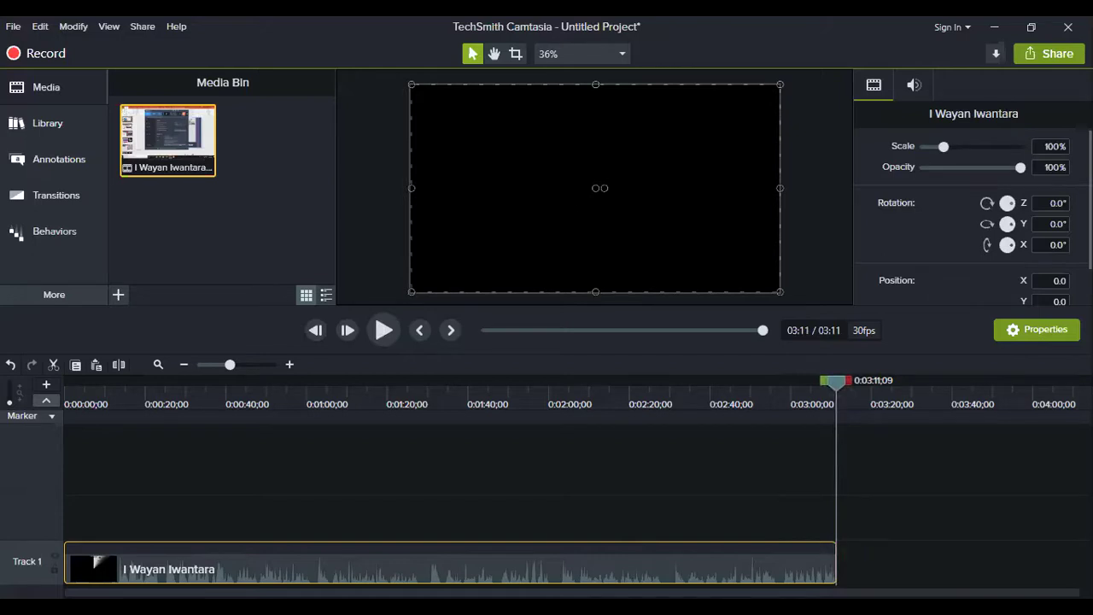
Step: Replay the clip's black ending, and preview its first seconds up to 0:00:02;21
click(290, 364)
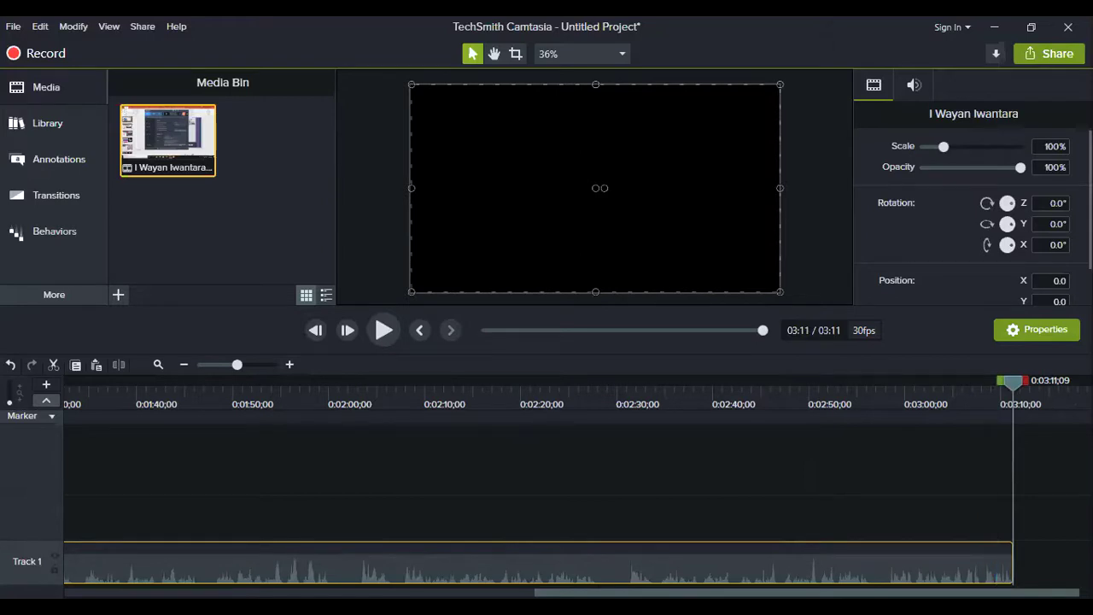
key(comma)
key(comma)
key(space)
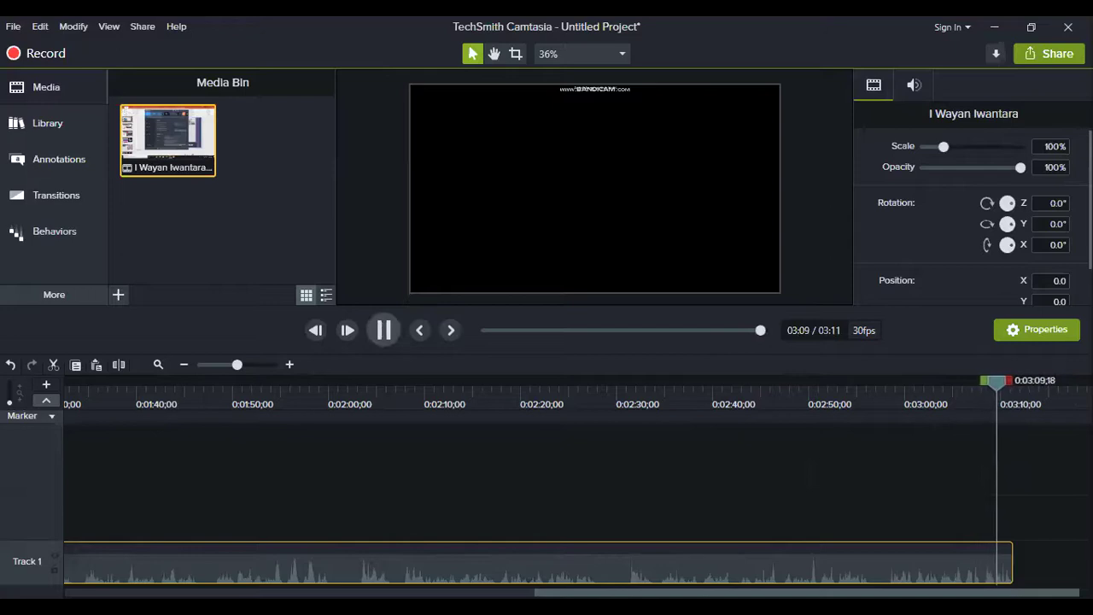
key(space)
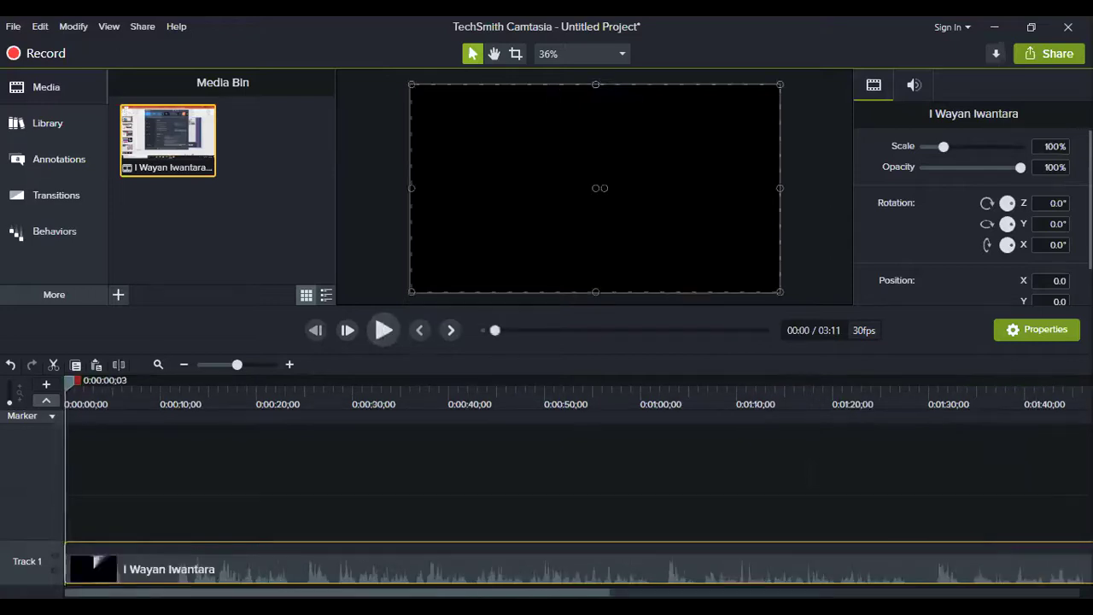
key(space)
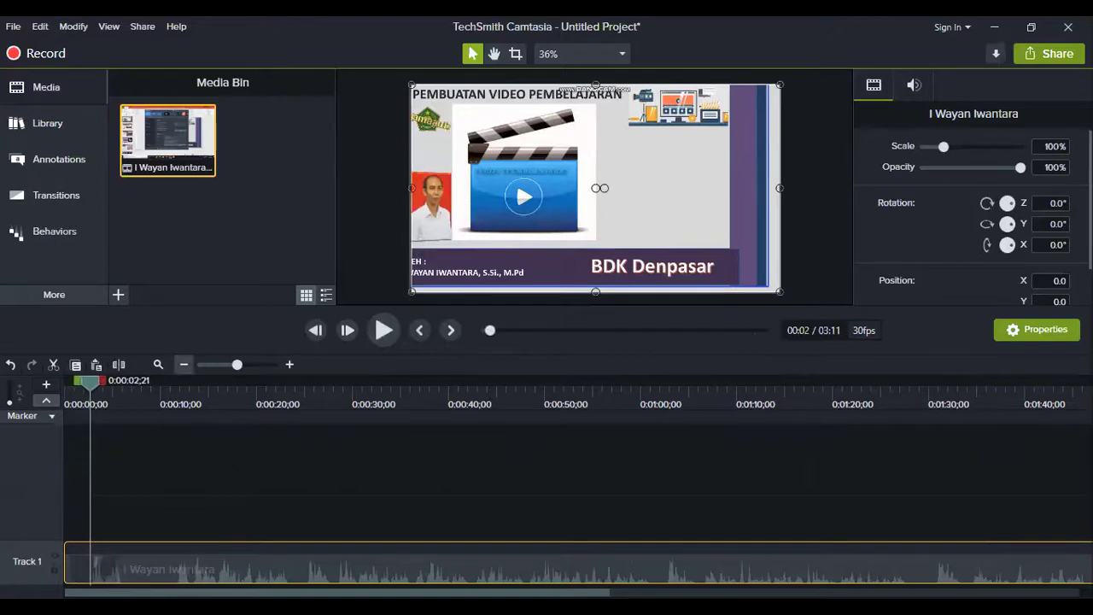
Step: Cut the black ending of the Track 1 clip from 0:03:08;06 to 0:03:11;09
click(183, 365)
drag(75, 380, 809, 380)
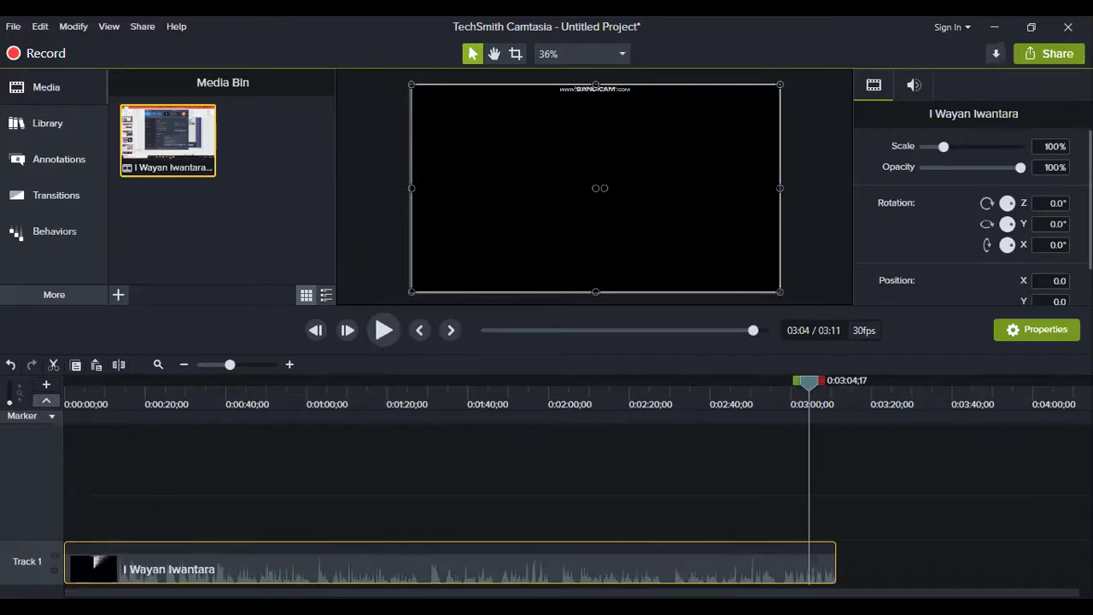
click(290, 364)
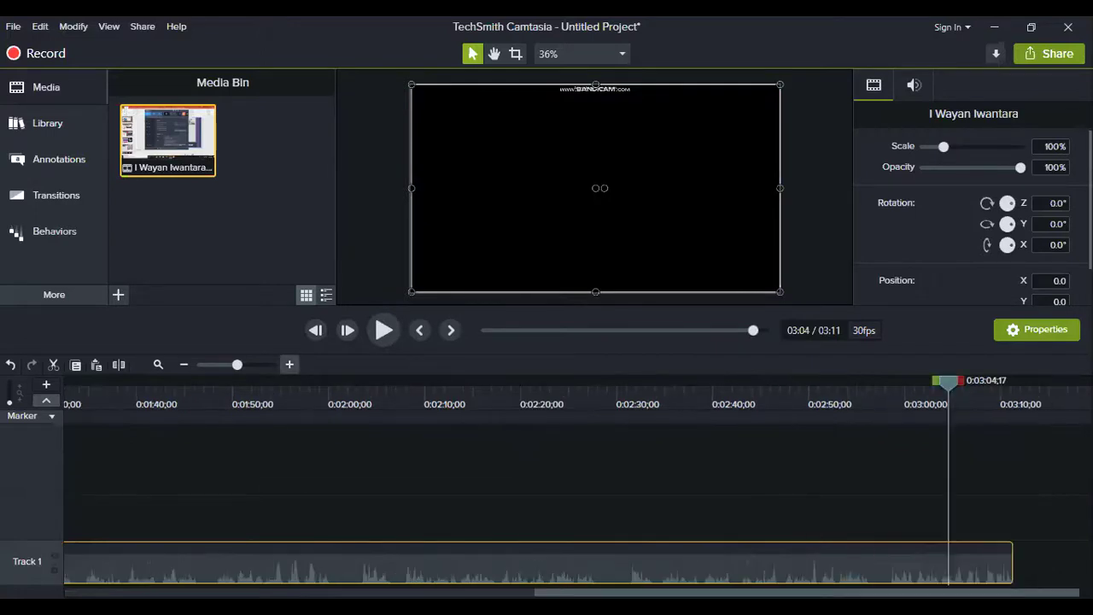
drag(948, 380, 983, 380)
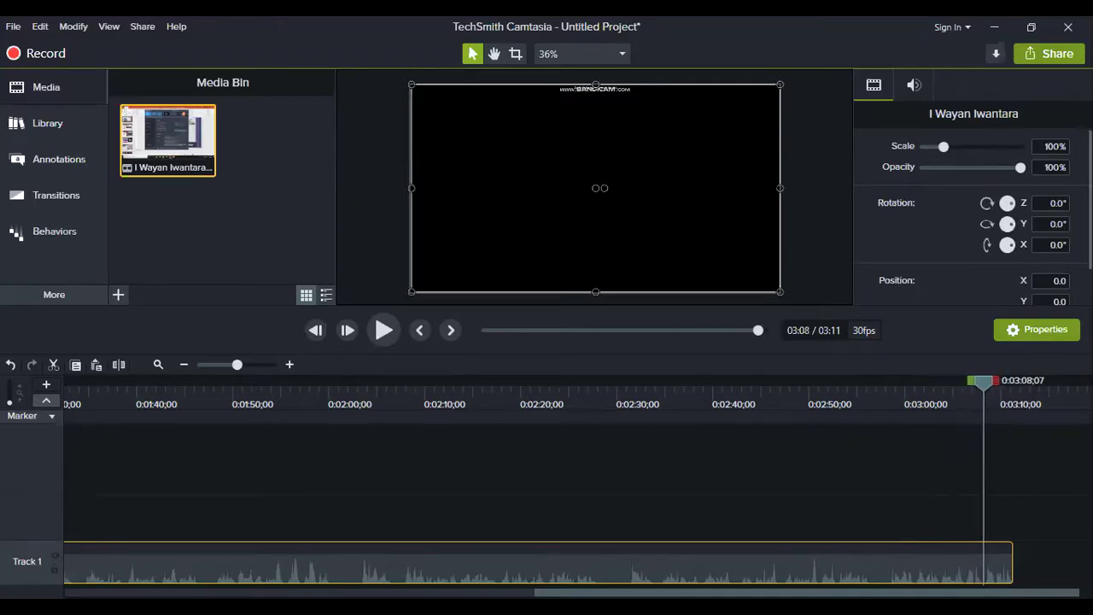
click(384, 331)
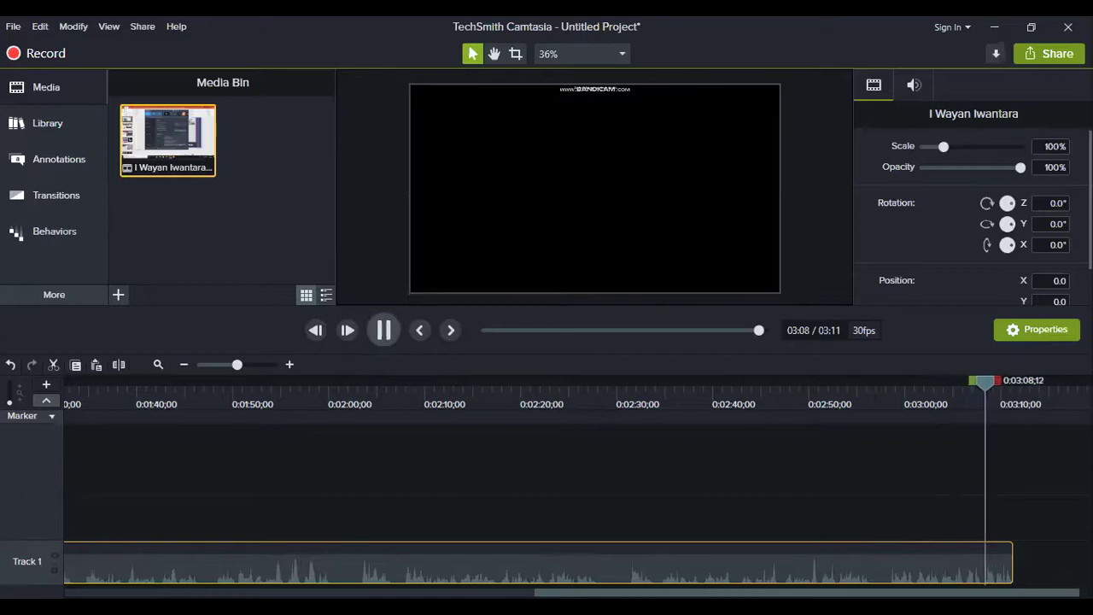
click(383, 331)
drag(995, 380, 982, 380)
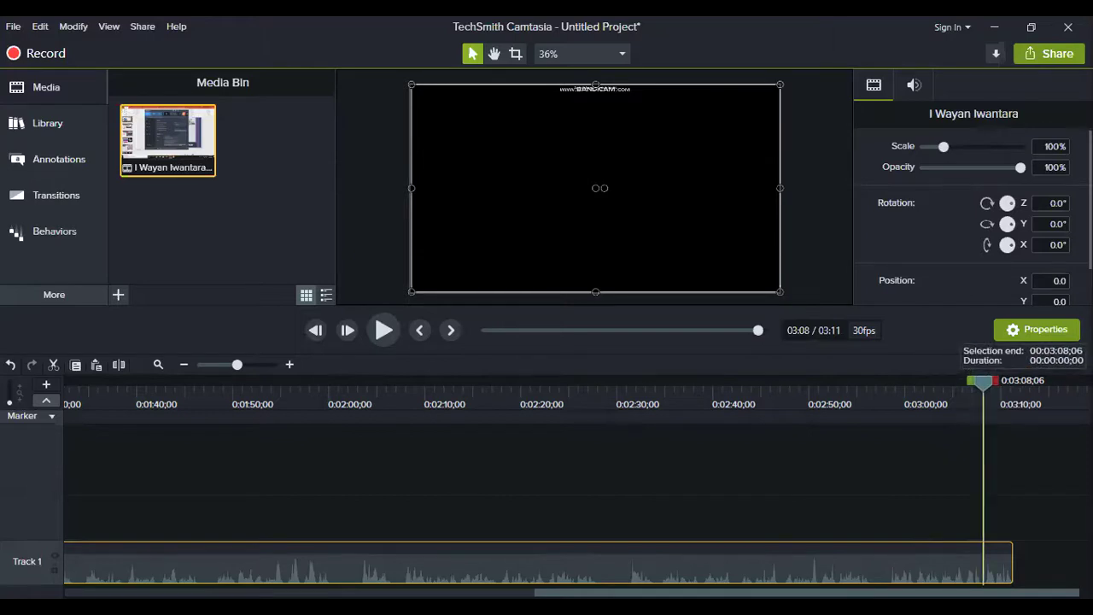
drag(994, 380, 1024, 380)
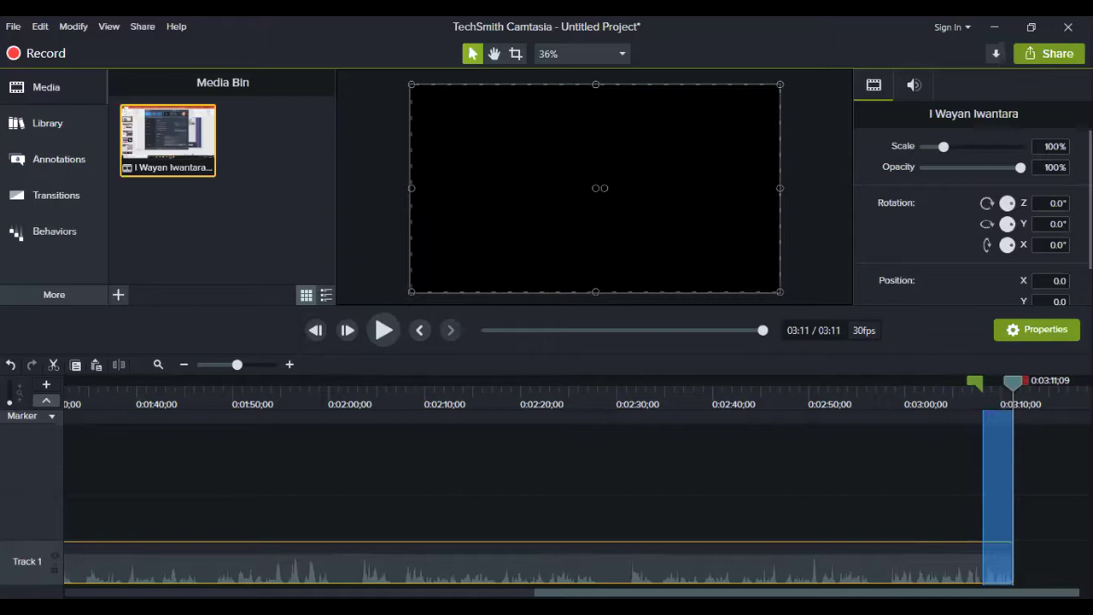
right_click(995, 452)
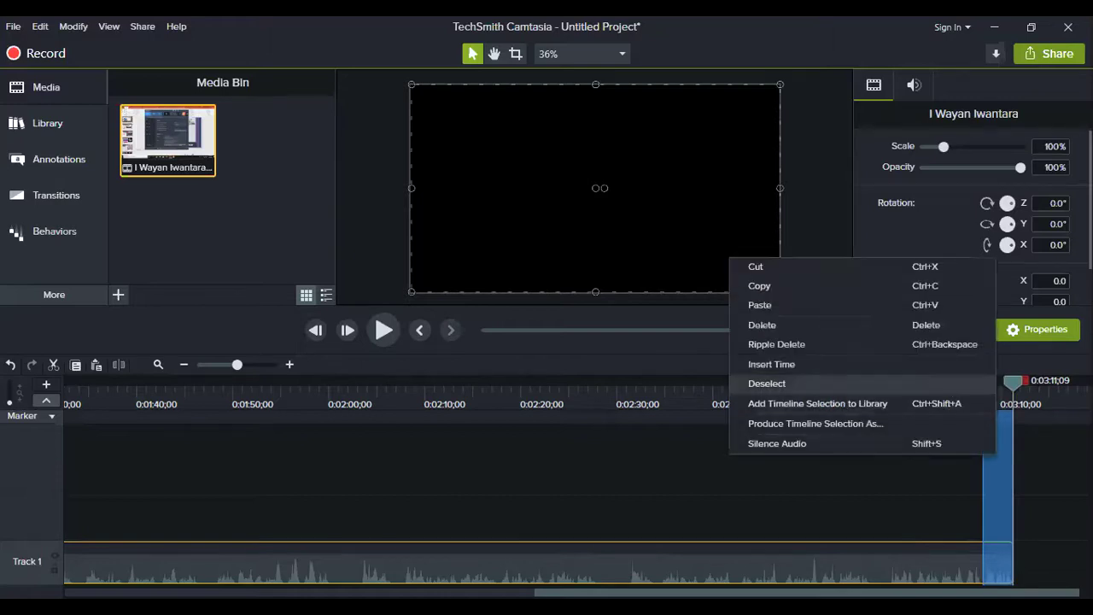
click(768, 266)
Step: Preview the trimmed ending from 0:02:55;26, play a short selection ending at 0:02:58;09, and replay from 0:02:54;19 to 0:02:59;10
drag(982, 380, 866, 380)
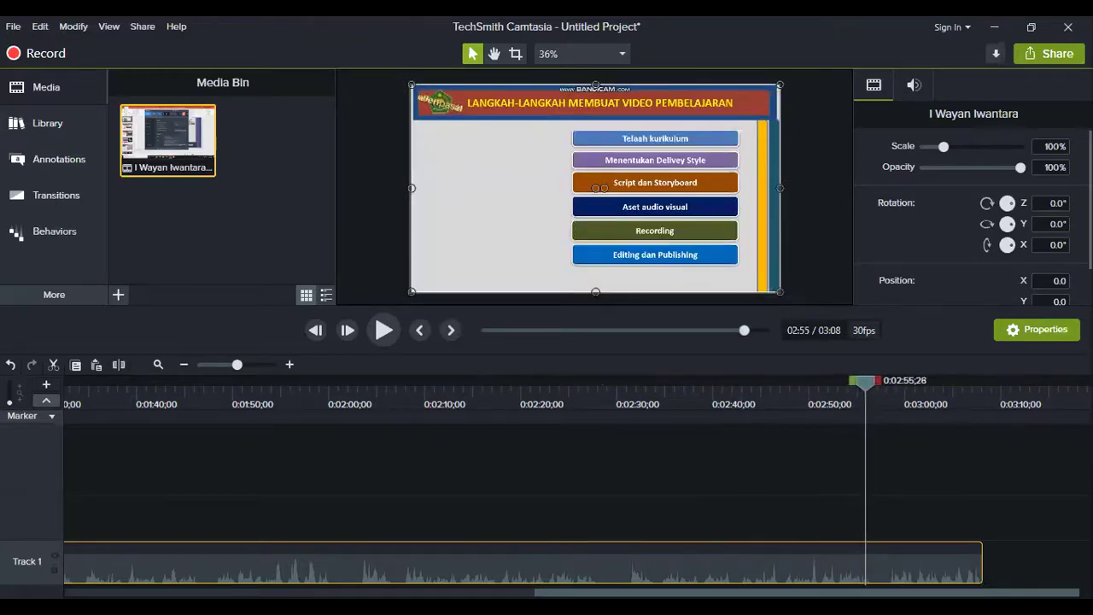
click(384, 329)
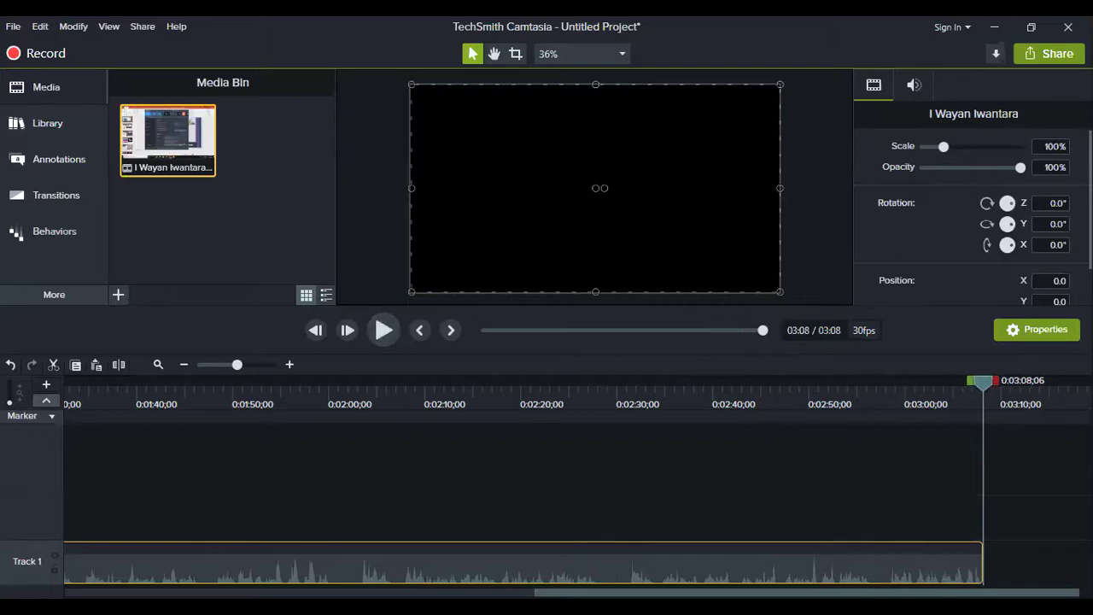
drag(983, 380, 896, 380)
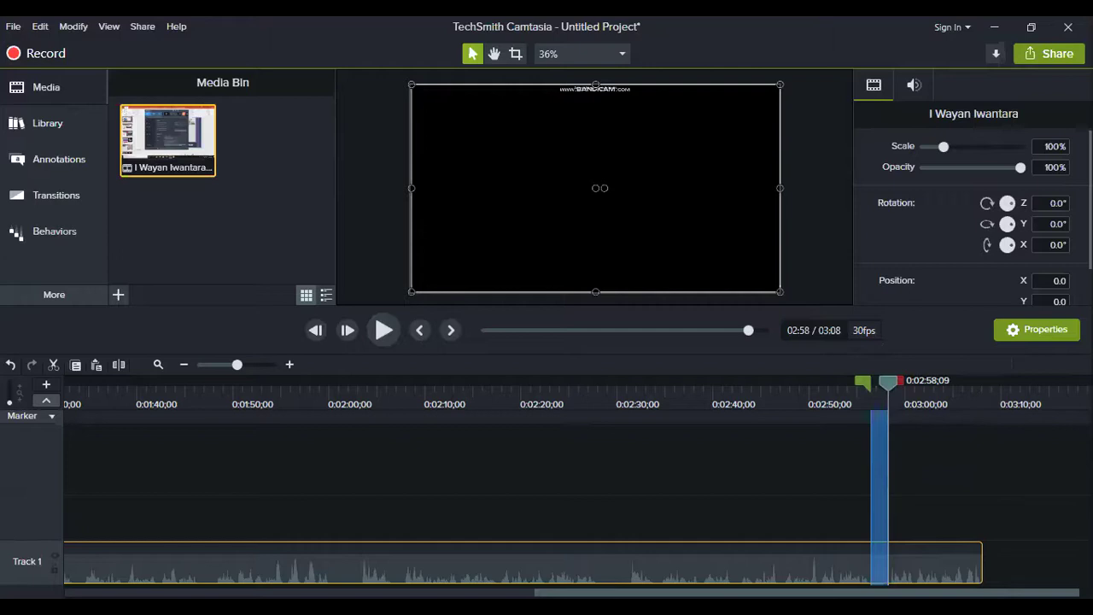
key(space)
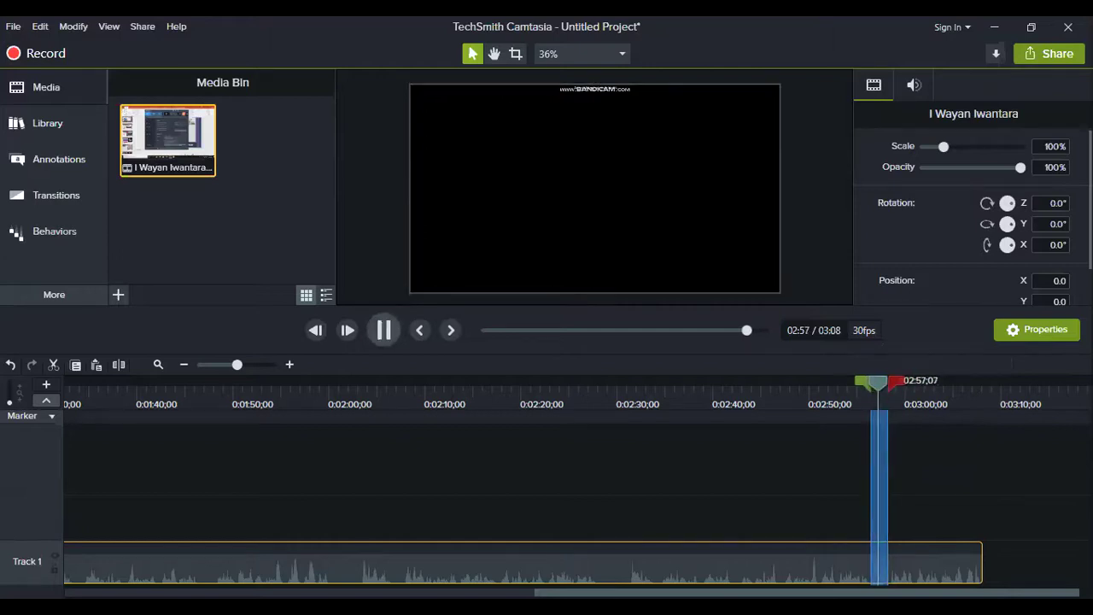
key(space)
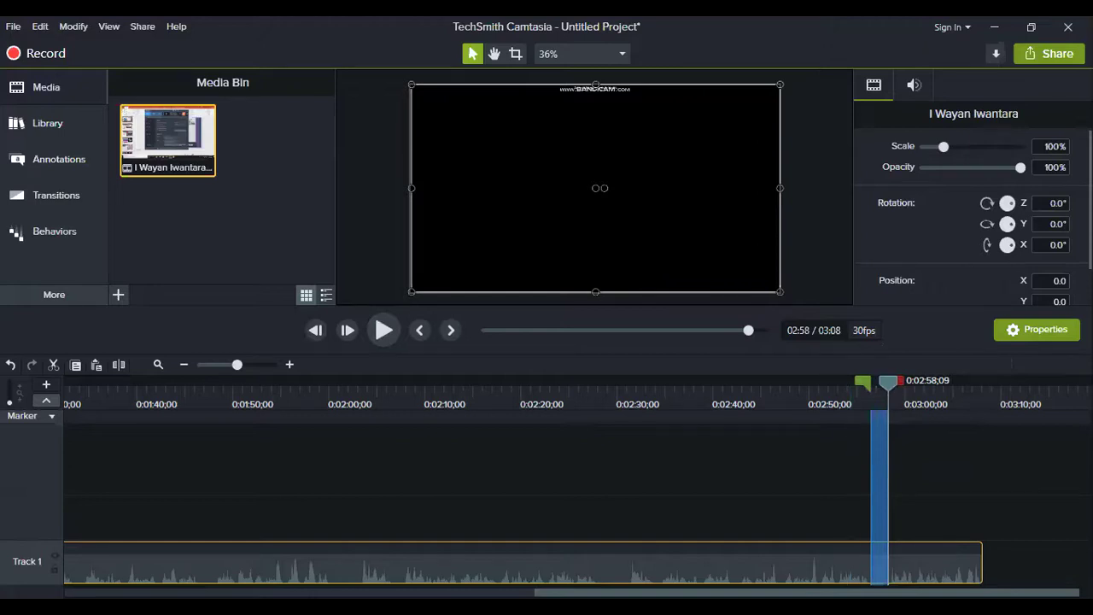
drag(887, 381, 852, 380)
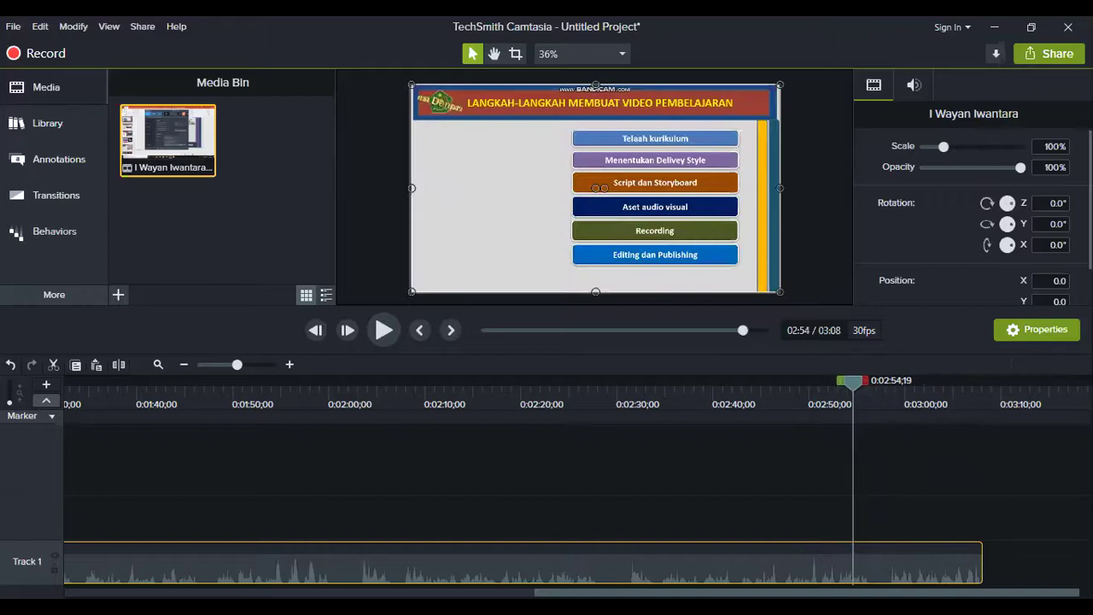
key(space)
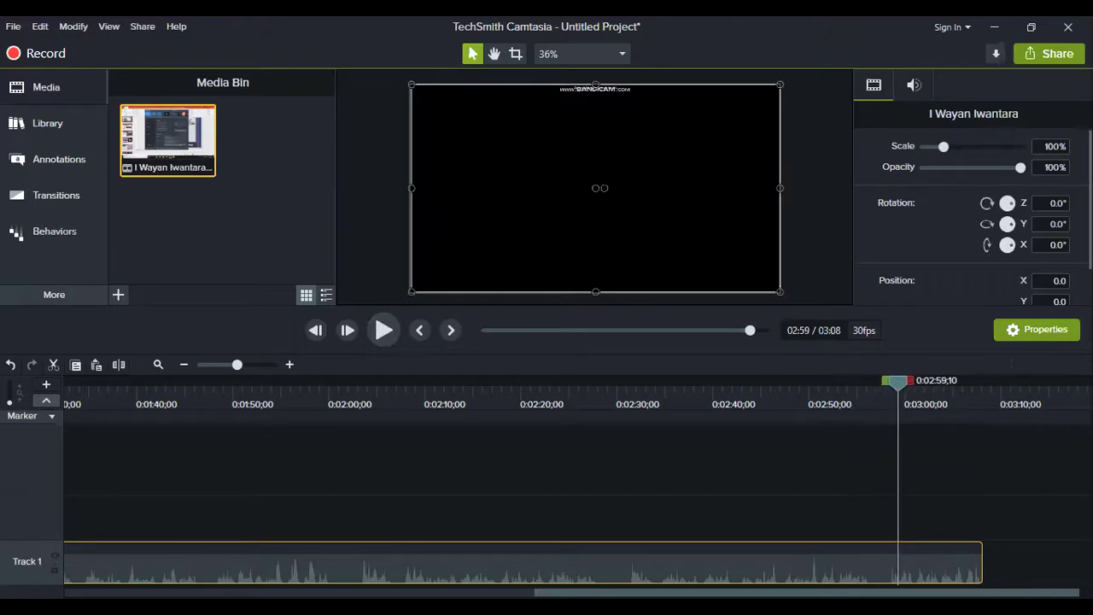
Step: Ripple delete the black section of the Track 1 clip from 0:02:56;20 to 0:02:57;18
key(ctrl+Left)
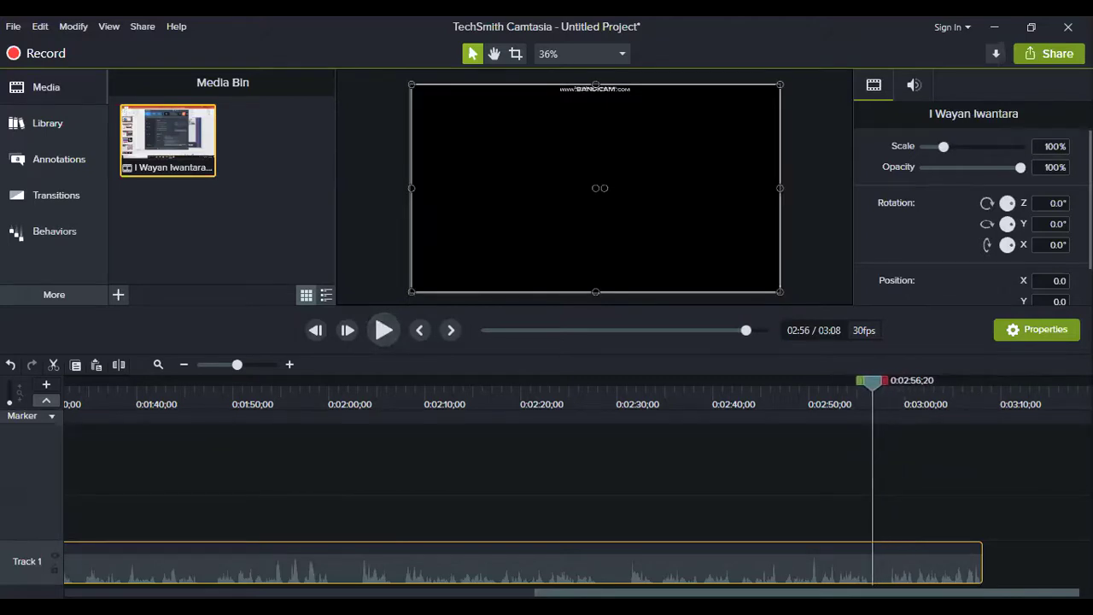
key(ctrl+shift+Right)
key(ctrl+shift+Right)
key(ctrl+shift+Right)
key(ctrl+shift+Right)
key(ctrl+shift+Right)
key(ctrl+shift+Right)
key(ctrl+shift+Right)
key(ctrl+shift+Right)
key(ctrl+shift+Right)
key(ctrl+shift+Right)
key(ctrl+shift+Right)
key(ctrl+shift+Right)
key(ctrl+shift+Right)
key(ctrl+shift+Right)
key(ctrl+shift+Right)
key(ctrl+shift+Right)
key(ctrl+shift+Right)
key(ctrl+shift+Right)
key(ctrl+shift+Right)
key(ctrl+shift+Right)
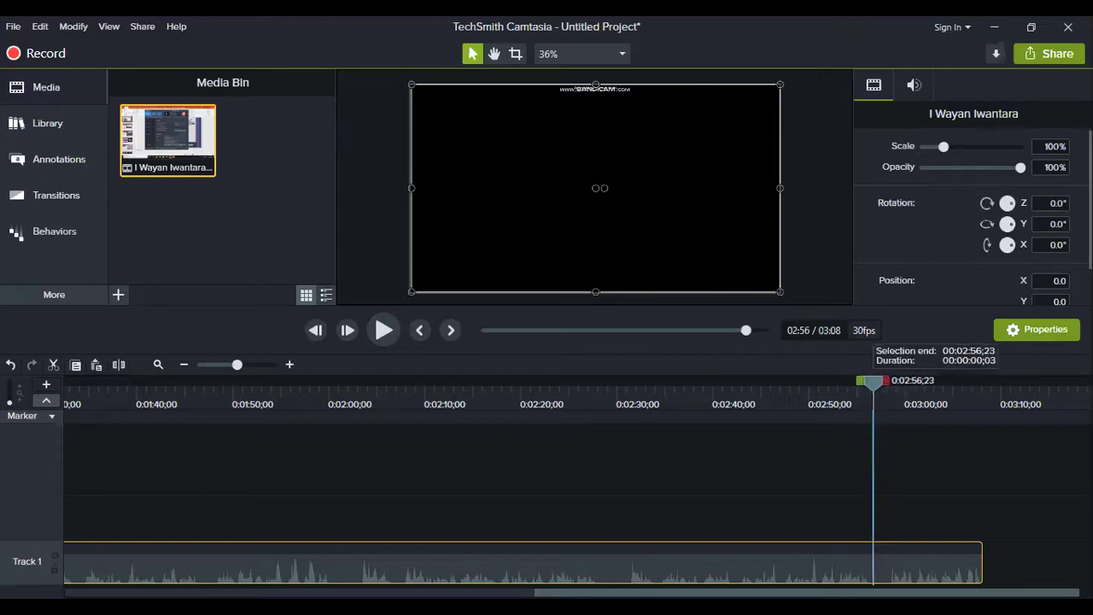
key(ctrl+Left)
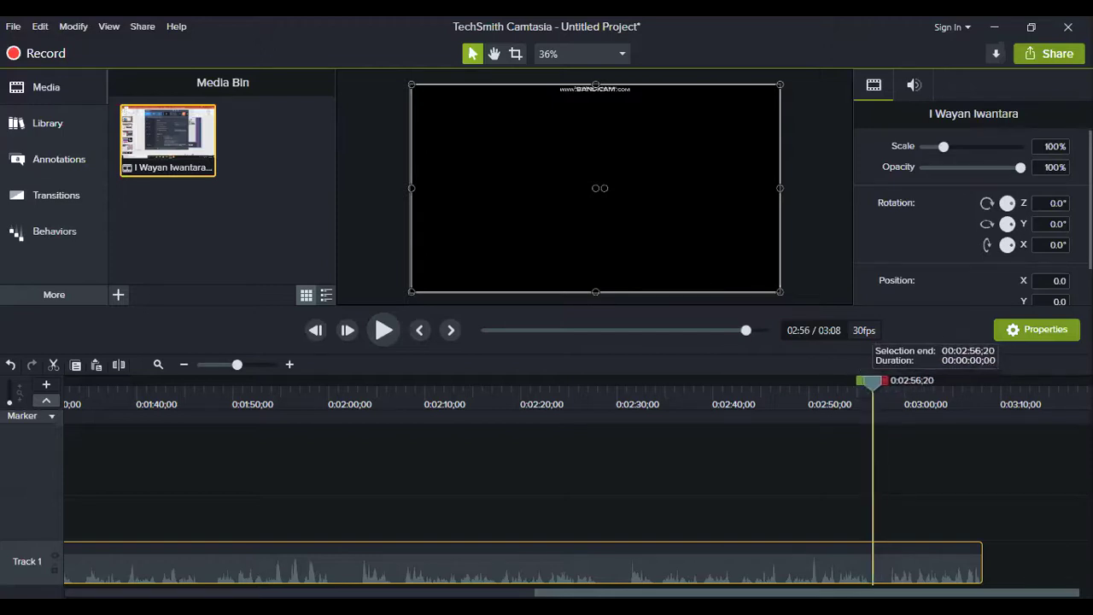
key(ctrl+shift+Right)
key(ctrl+shift+Right)
key(ctrl+shift+Right)
key(ctrl+shift+Right)
key(ctrl+shift+Right)
key(ctrl+shift+Right)
key(ctrl+shift+Right)
key(ctrl+shift+Right)
key(ctrl+shift+Right)
key(ctrl+shift+Right)
key(ctrl+shift+Right)
key(ctrl+shift+Right)
key(ctrl+shift+Right)
key(ctrl+shift+Right)
key(ctrl+shift+Right)
key(ctrl+shift+Right)
key(ctrl+shift+Right)
key(ctrl+shift+Right)
key(ctrl+shift+Right)
key(ctrl+shift+Right)
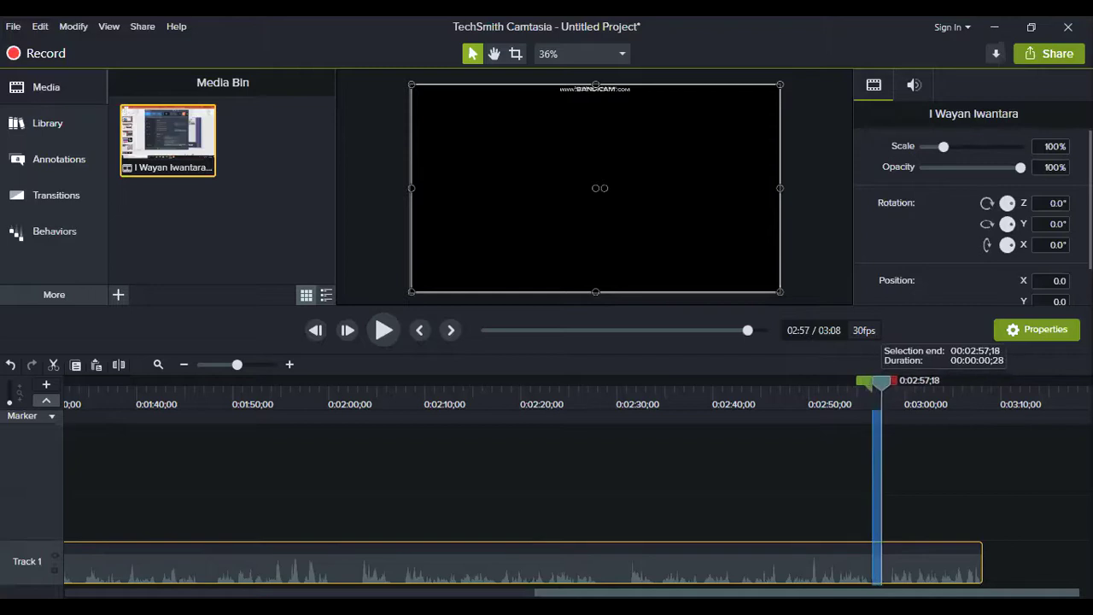
key(shift+F10)
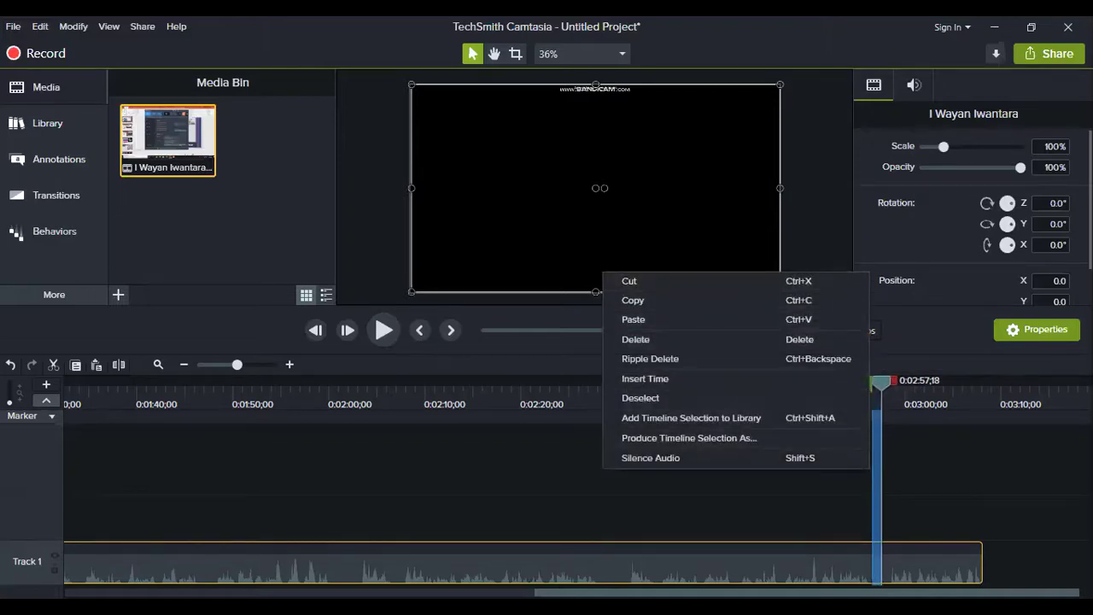
key(ctrl+BackSpace)
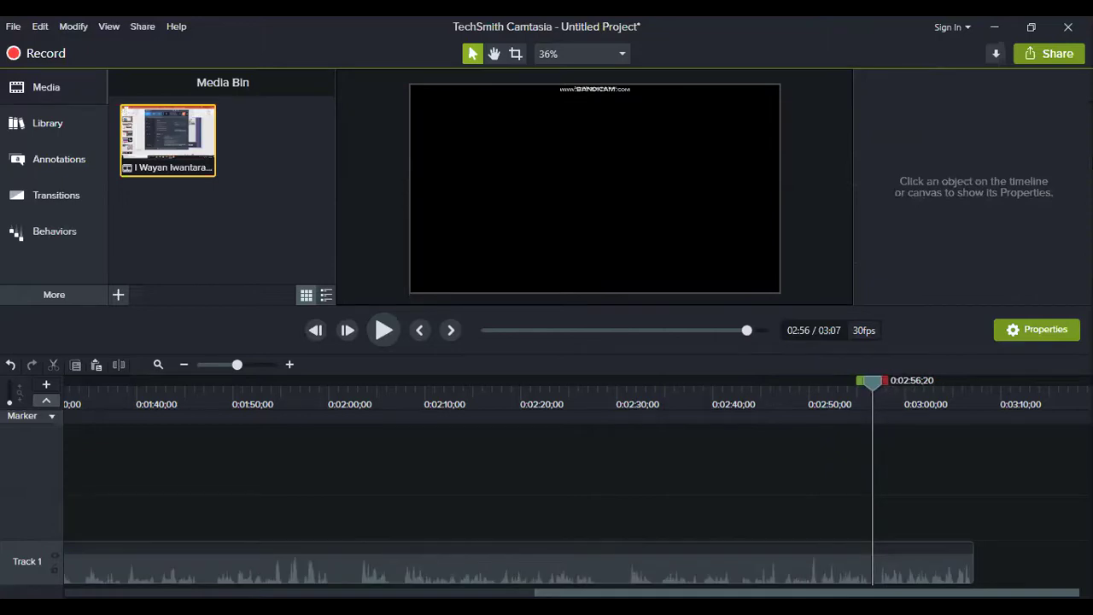
Step: Preview the clip across the new cut, starting from 0:02:54;02
drag(872, 380, 847, 380)
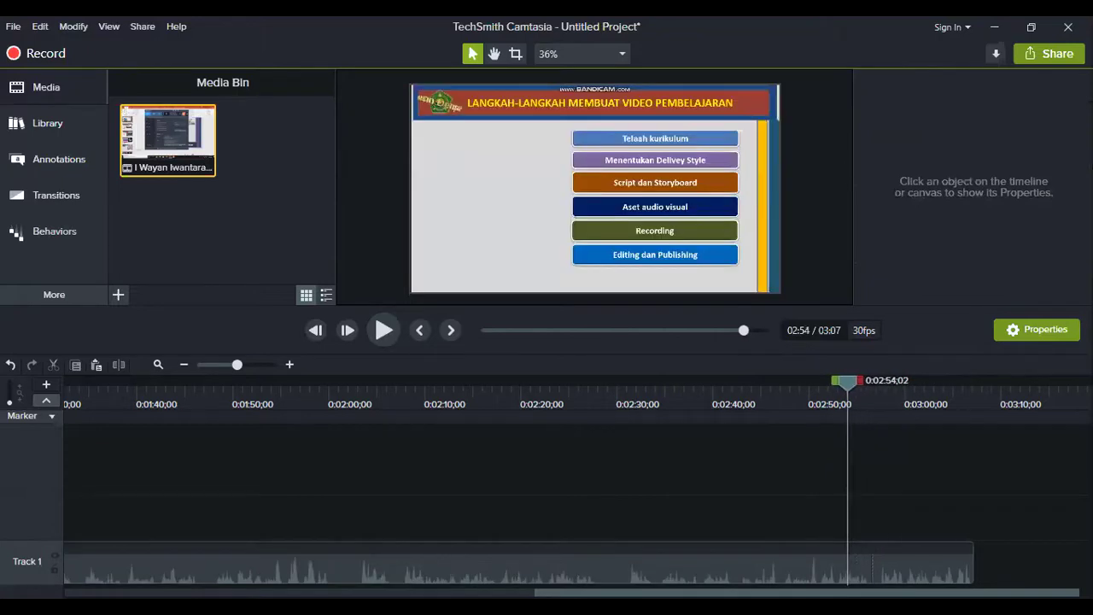
key(space)
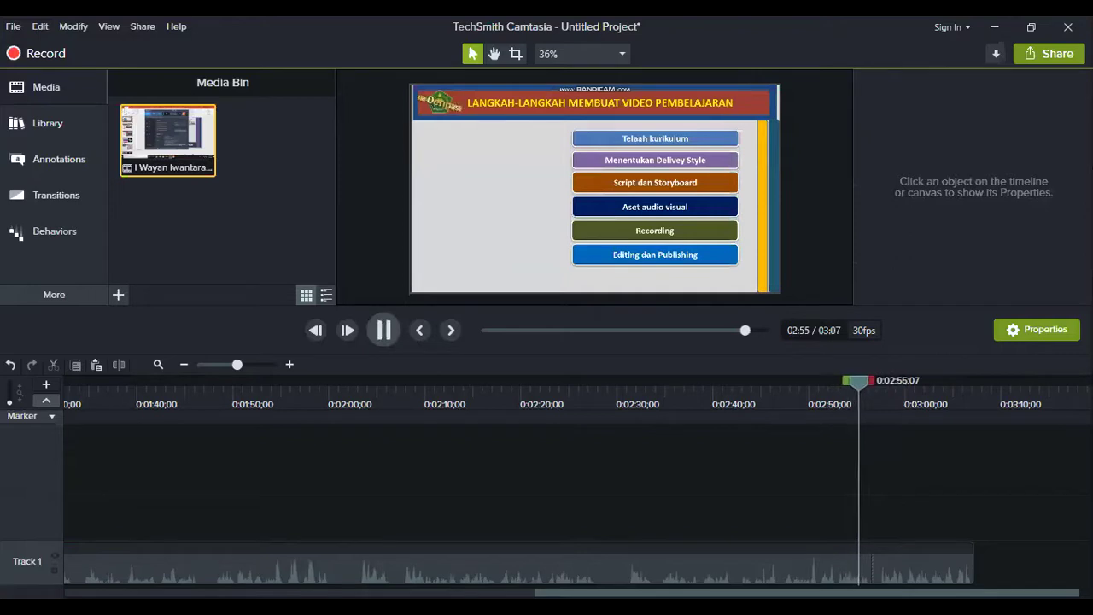